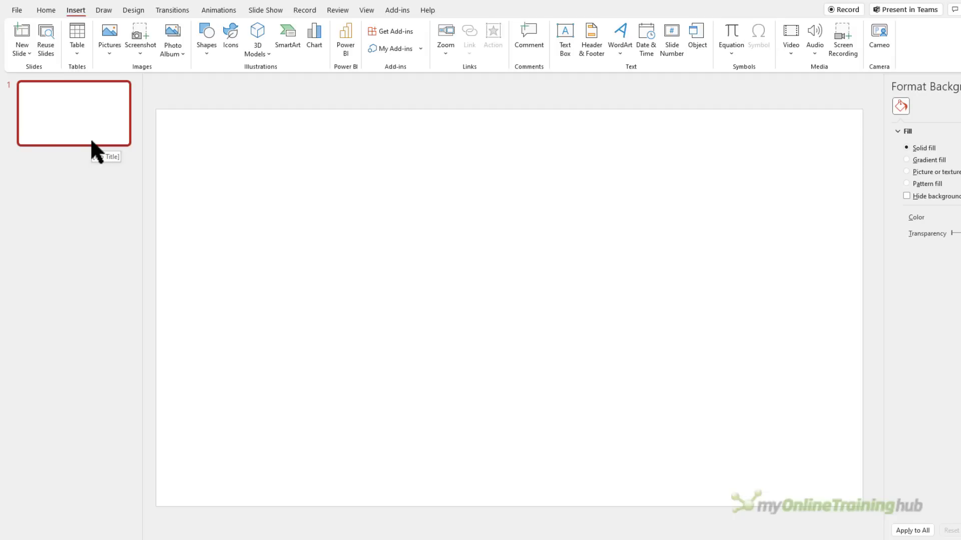
Insert the orange flame stock image from an 'abstract' search onto slide 1
left_click(105, 54)
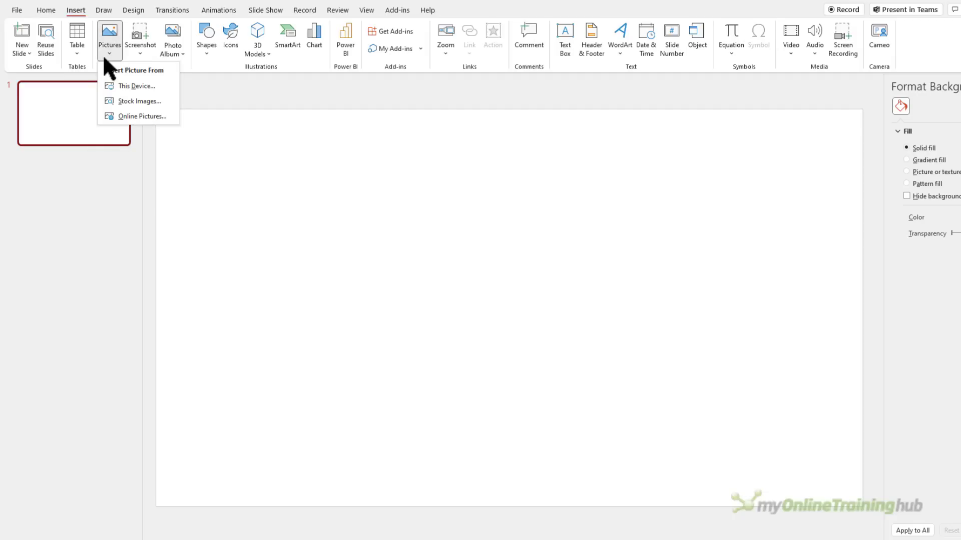
left_click(161, 101)
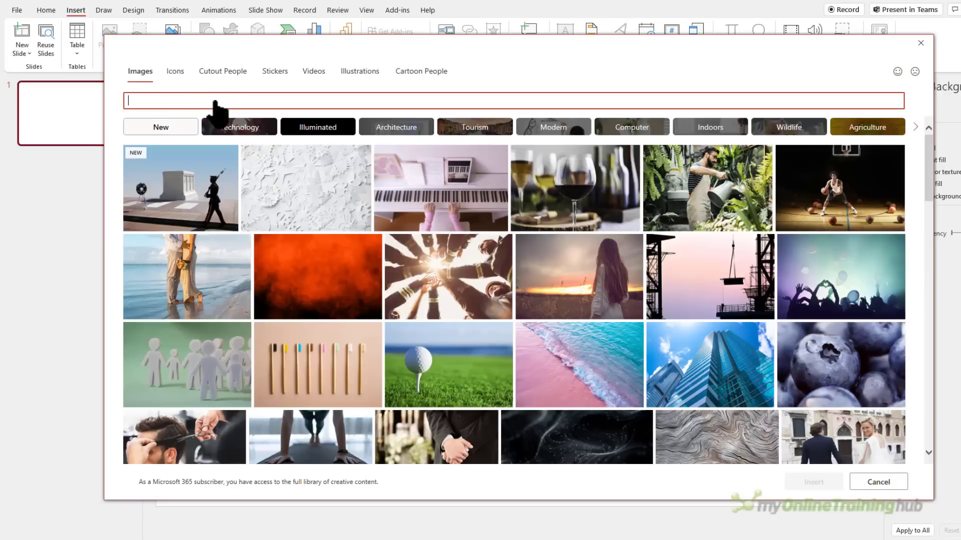
type("abstract")
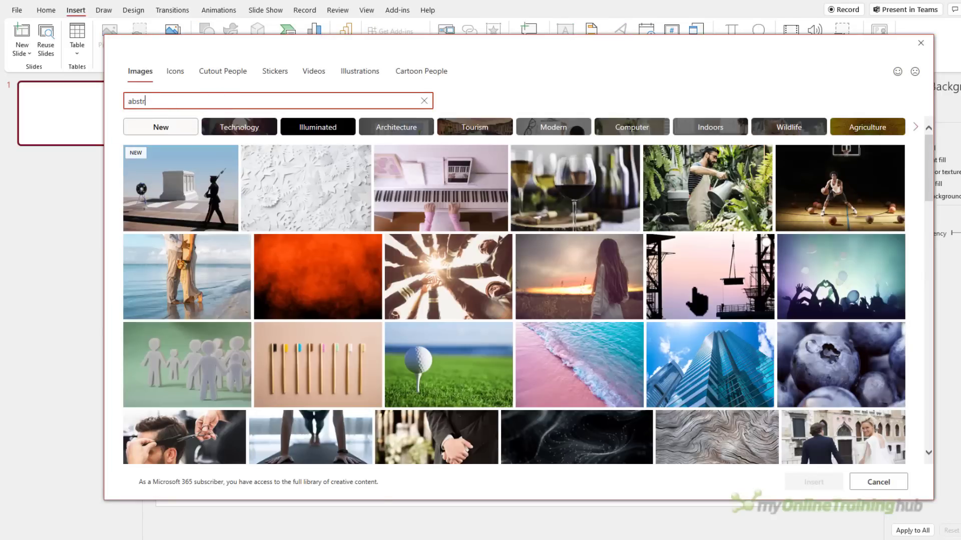
scroll(693, 293, "down", 10)
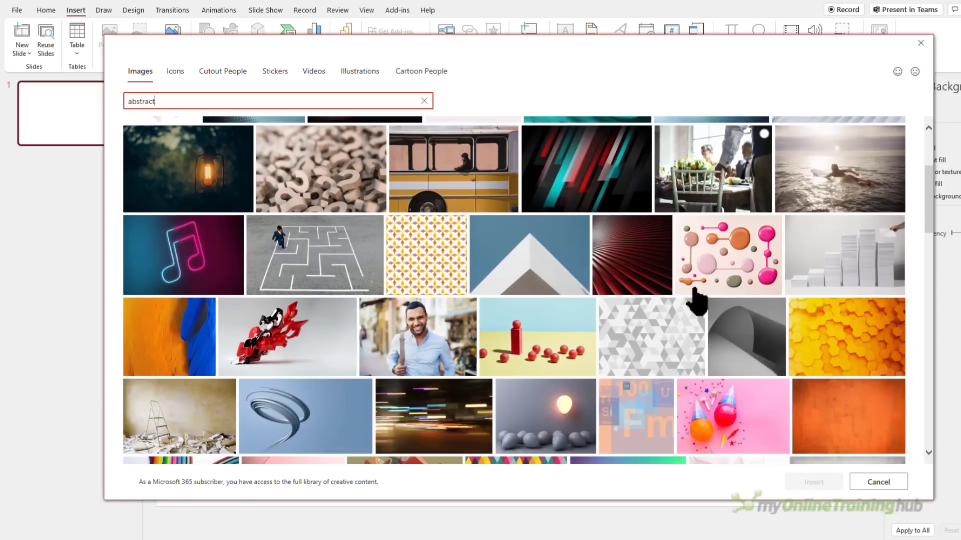
scroll(696, 301, "down", 10)
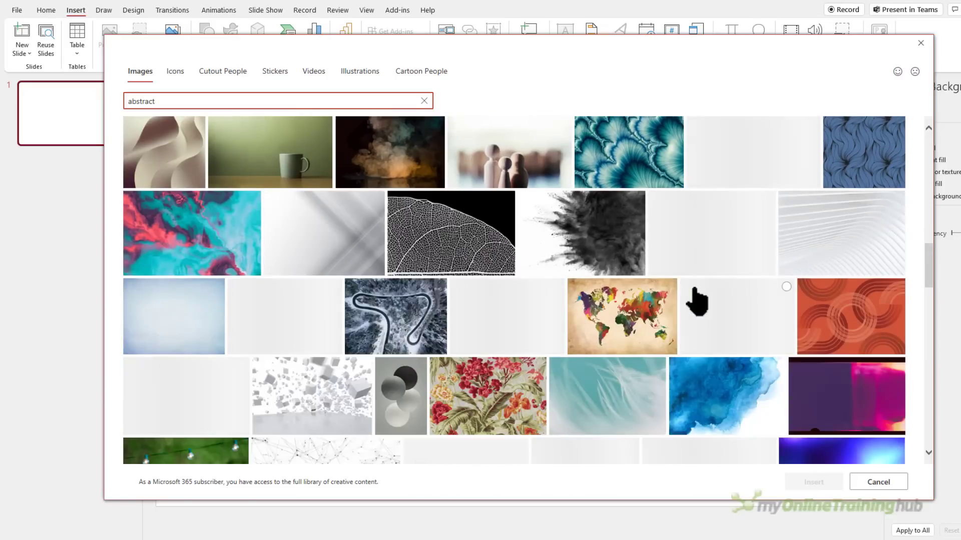
scroll(697, 300, "down", 5)
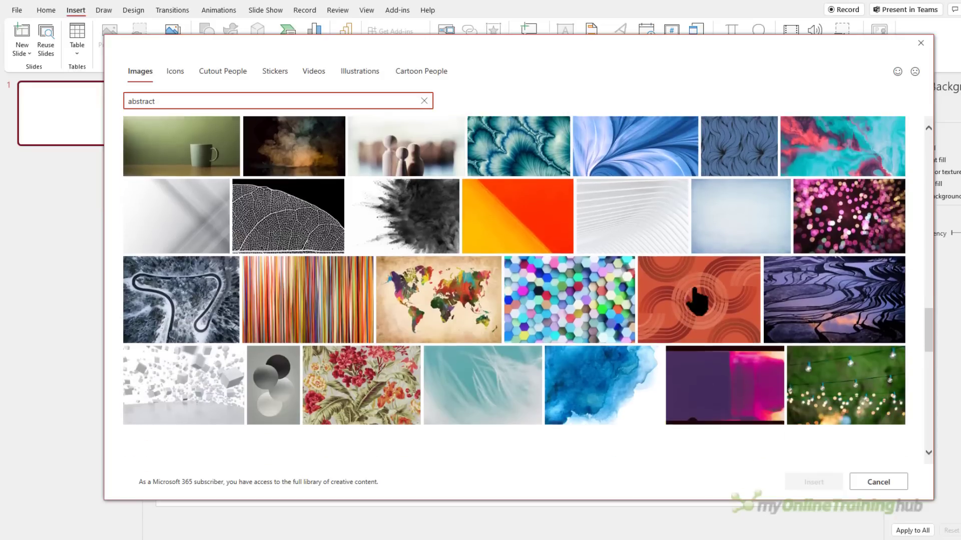
scroll(696, 300, "down", 8)
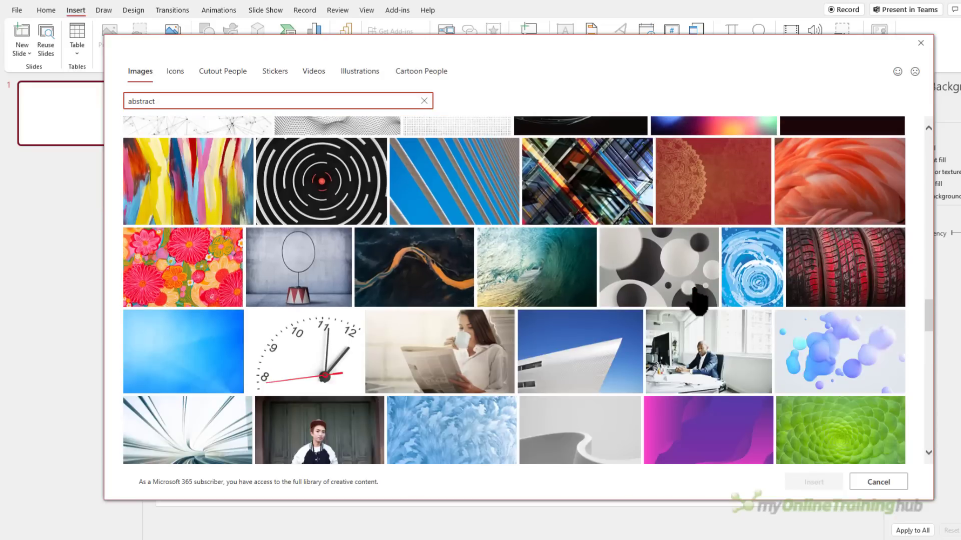
scroll(698, 300, "down", 8)
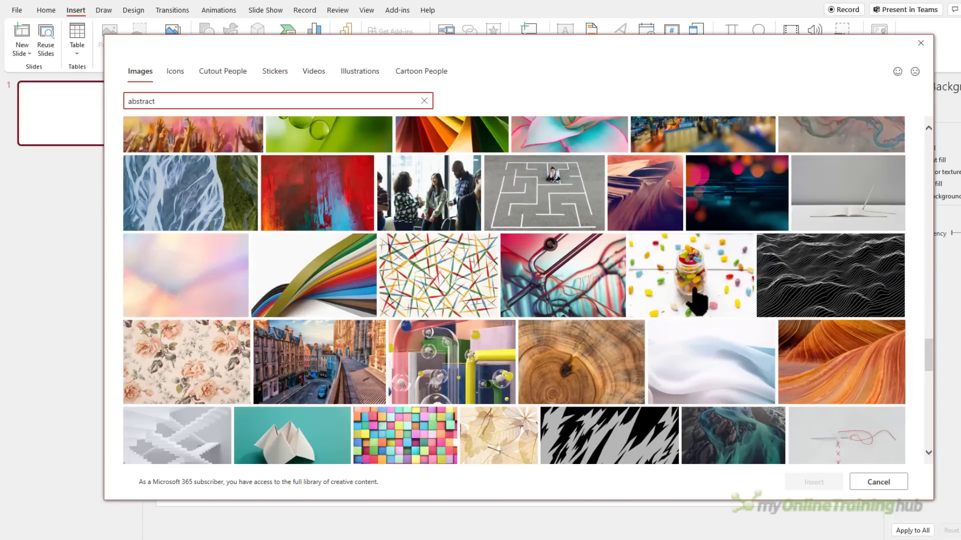
scroll(697, 301, "down", 8)
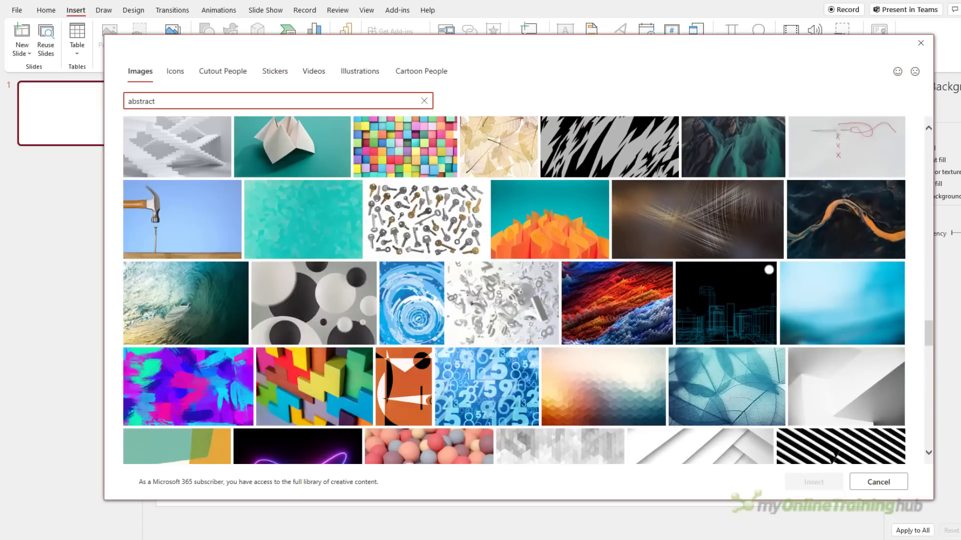
left_click(795, 353)
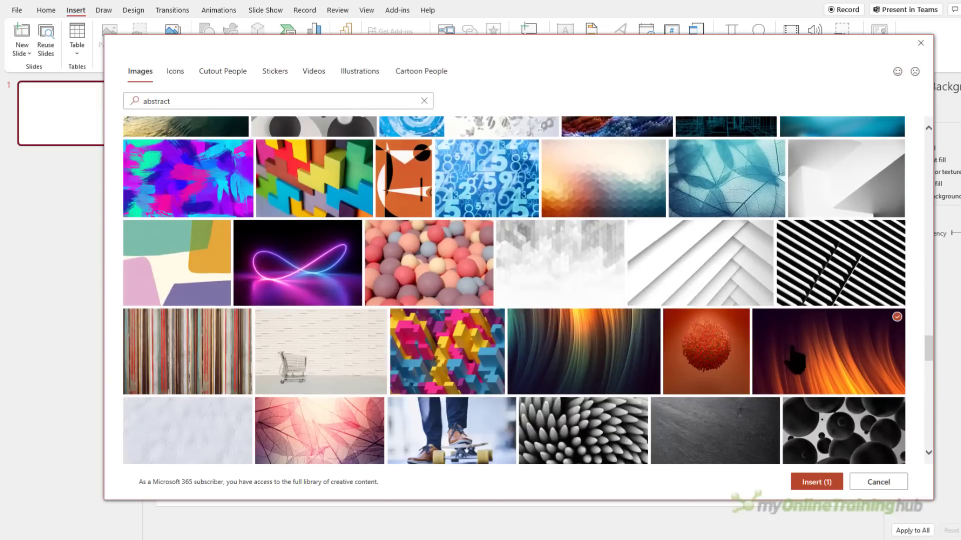
left_click(802, 483)
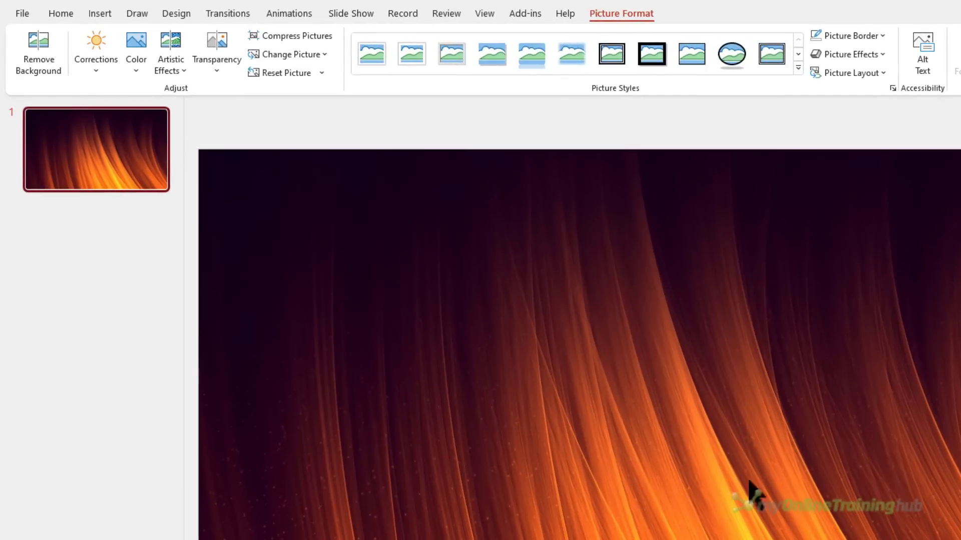
Add a new blank slide to the deck
left_click(84, 17)
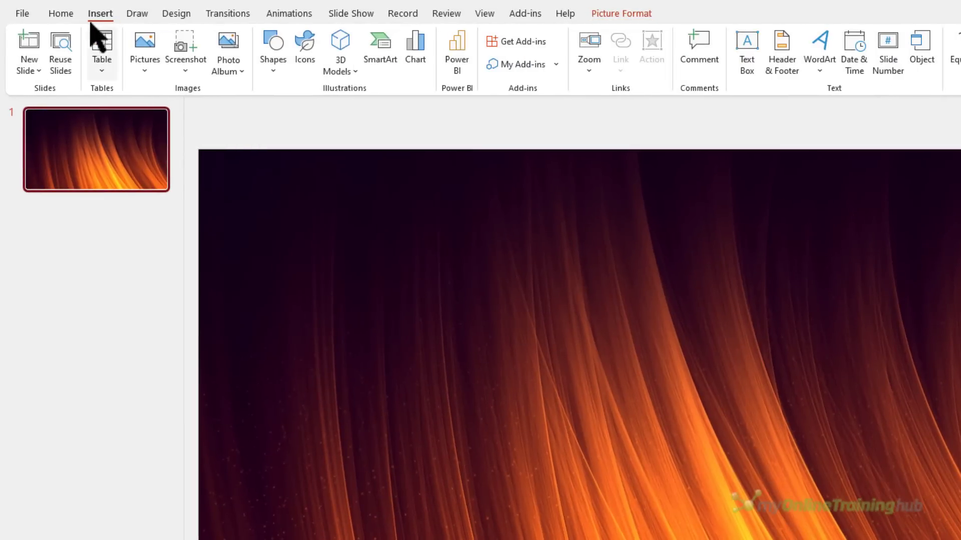
left_click(26, 72)
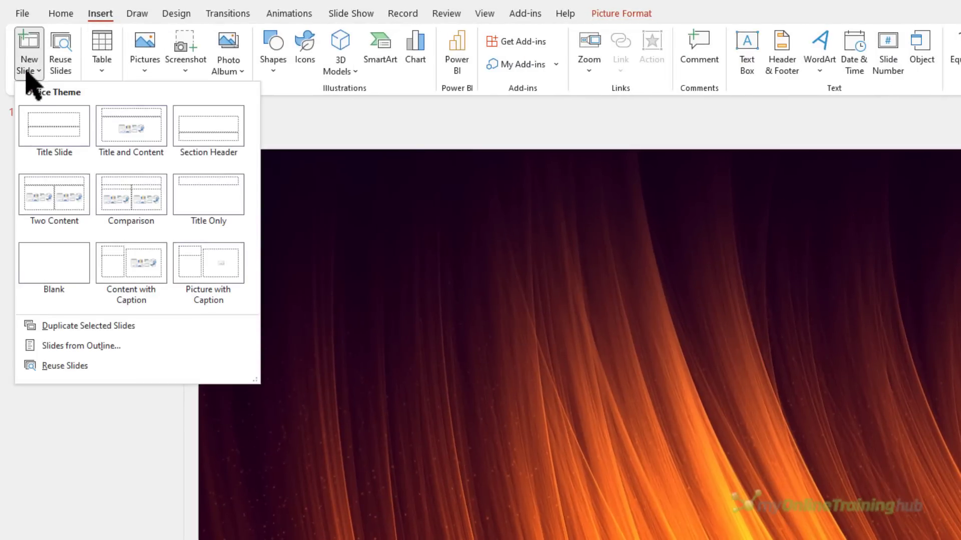
left_click(58, 272)
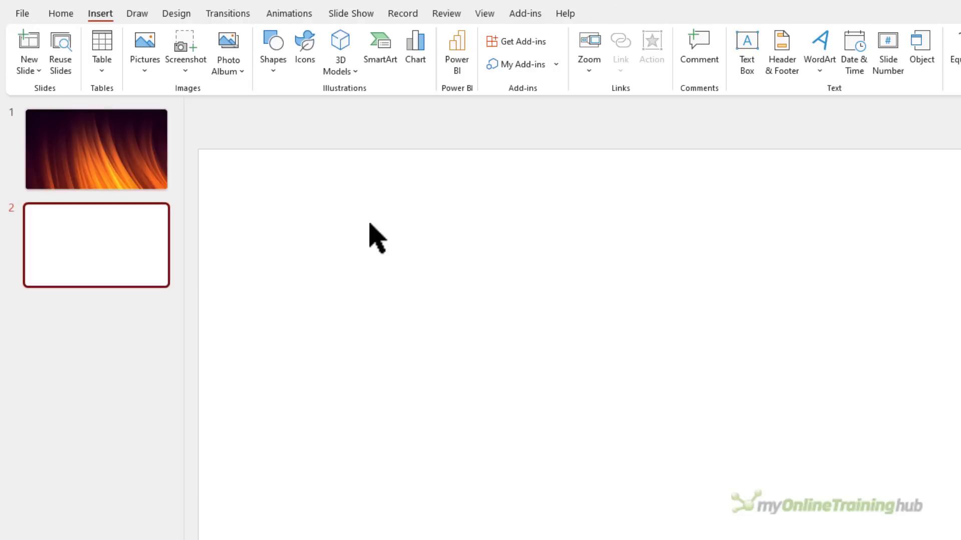
Give the new slide's background a dark-red-to-yellow gradient fill
right_click(370, 232)
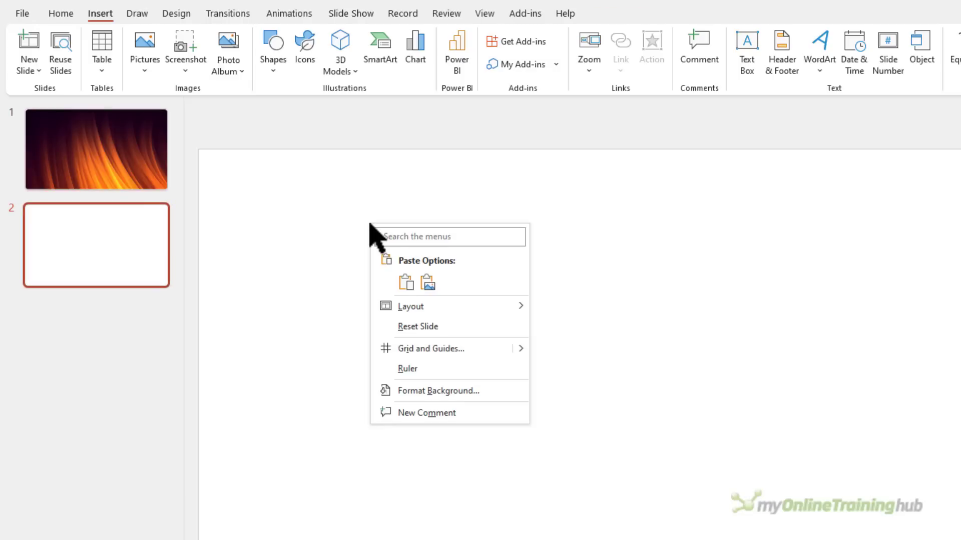
left_click(493, 392)
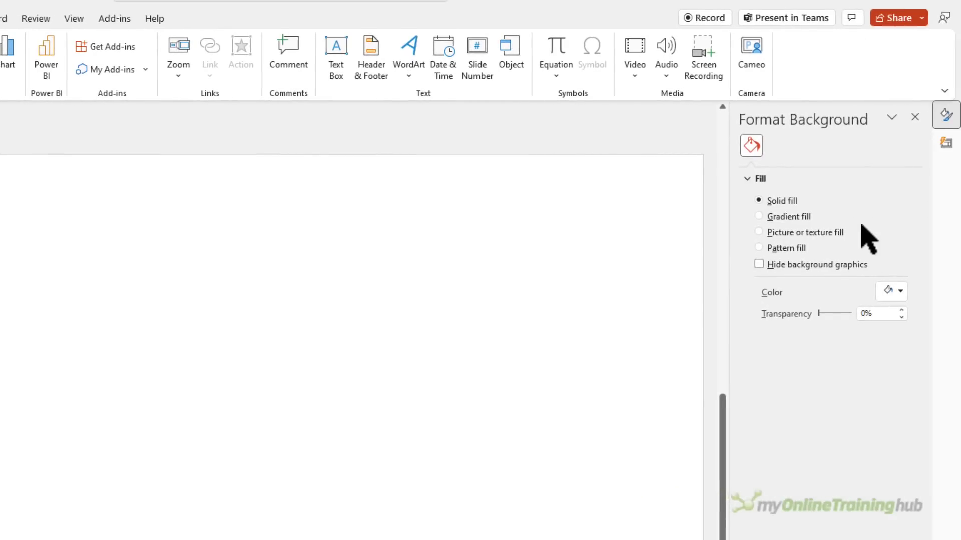
left_click(763, 218)
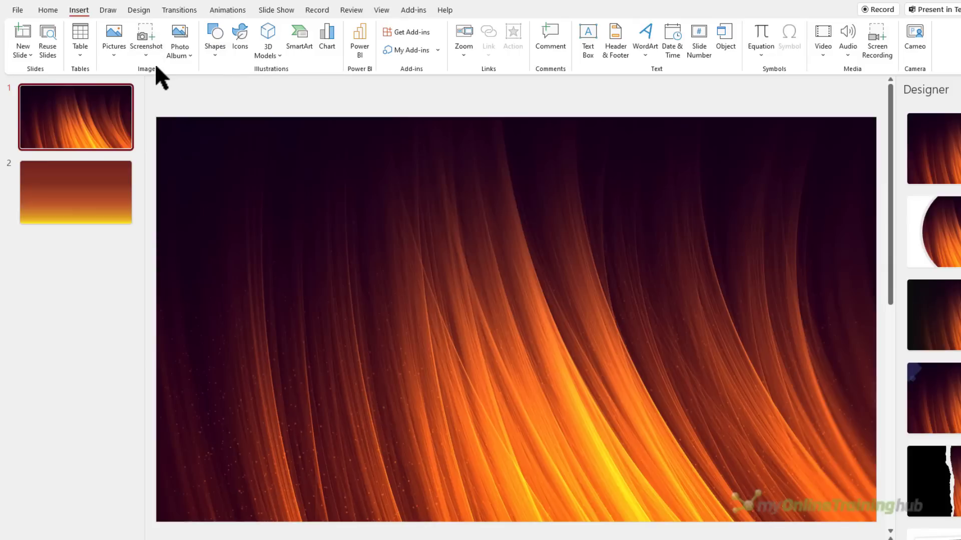
Draw a full-width horizontal line near slide 1's top, coloured gold sampled from the image
left_click(213, 54)
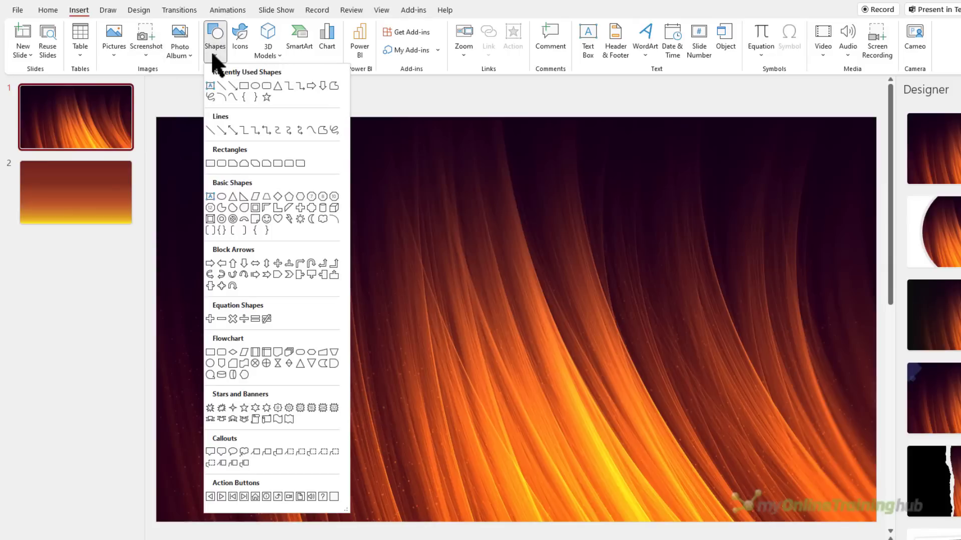
left_click(209, 131)
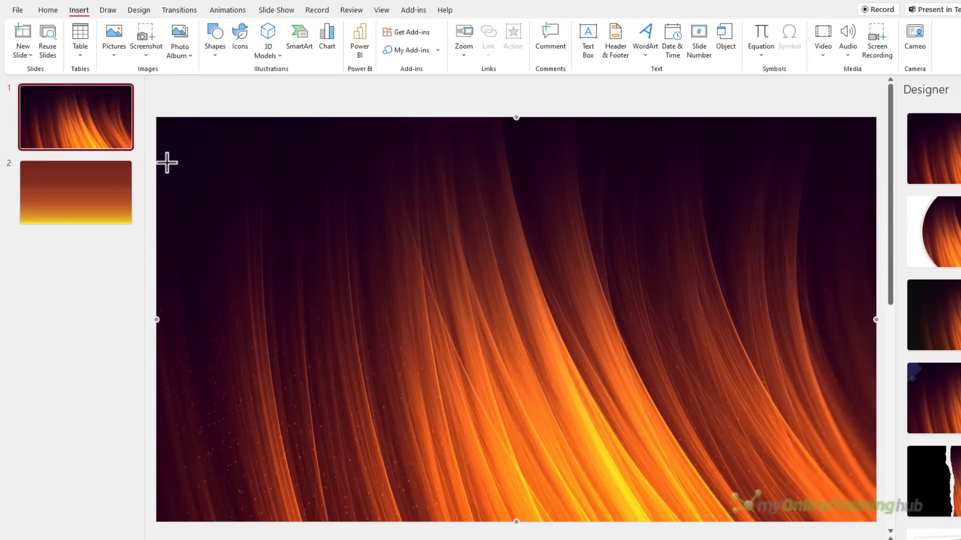
mouse_move(156, 160)
left_mouse_down()
mouse_move(566, 180)
mouse_move(874, 171)
left_mouse_up()
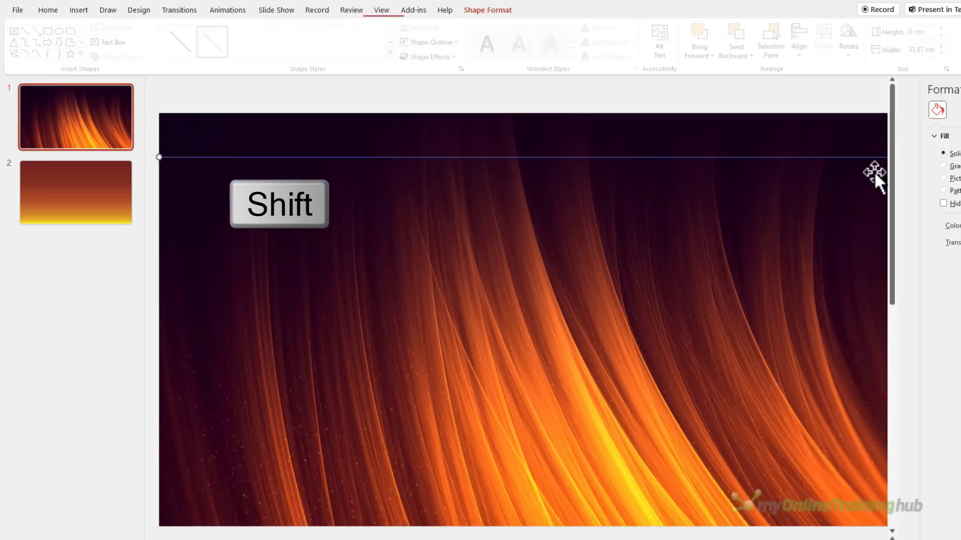
left_click(308, 40)
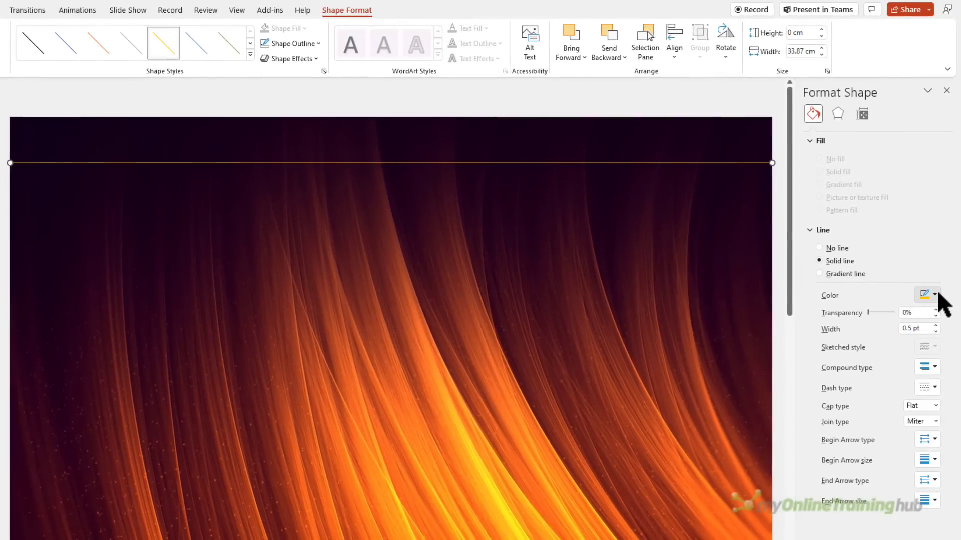
left_click(934, 295)
left_click(895, 468)
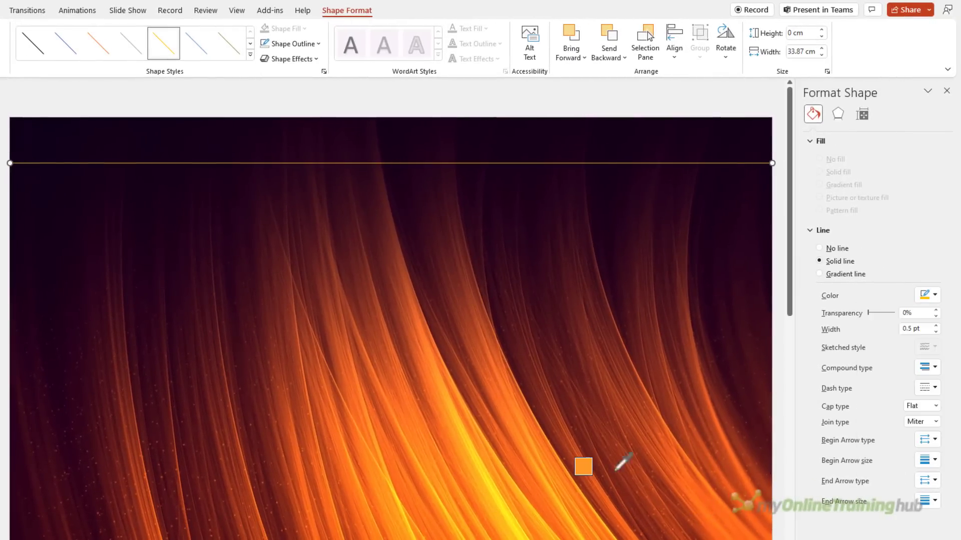
left_click(483, 471)
left_click(183, 104)
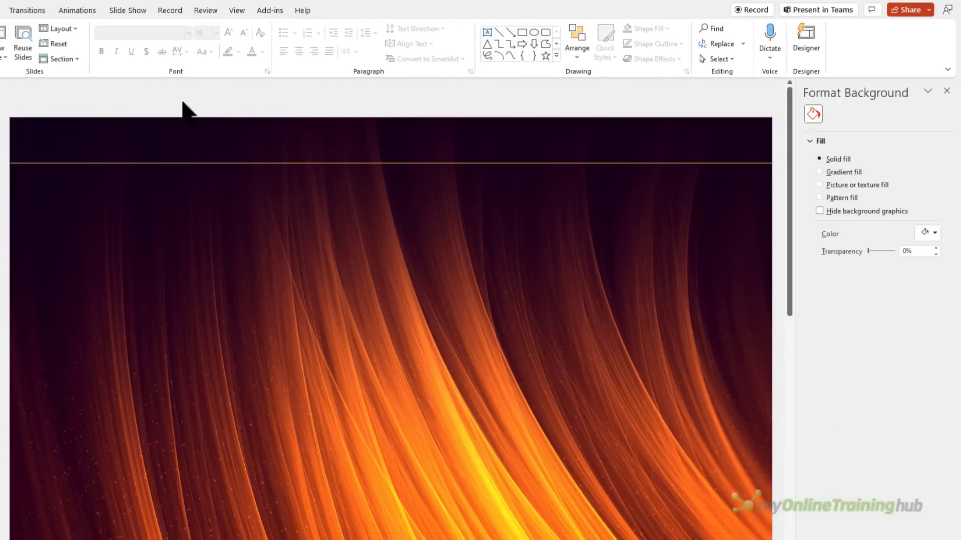
left_click(0, 10)
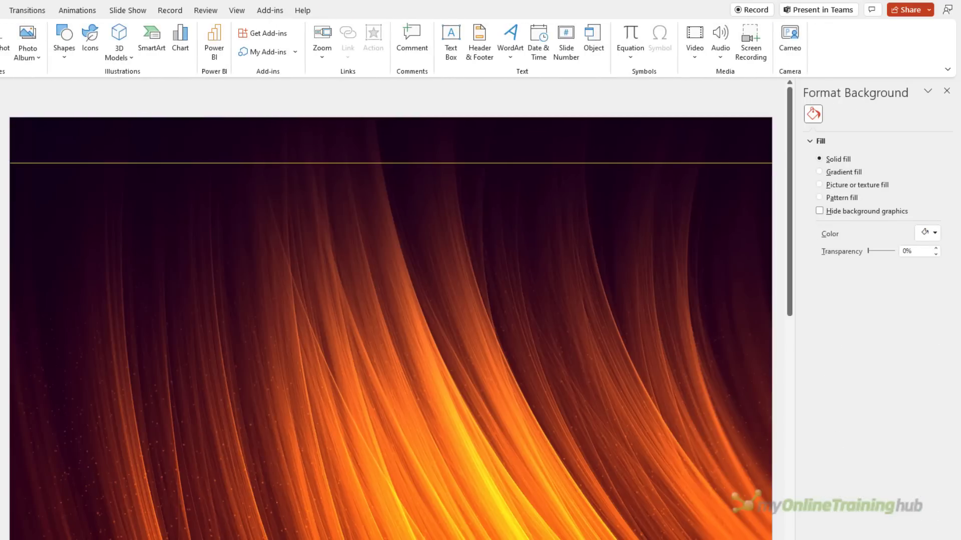
Draw a top-corners-rounded rectangle tab above the gold line at the top right
left_click(63, 56)
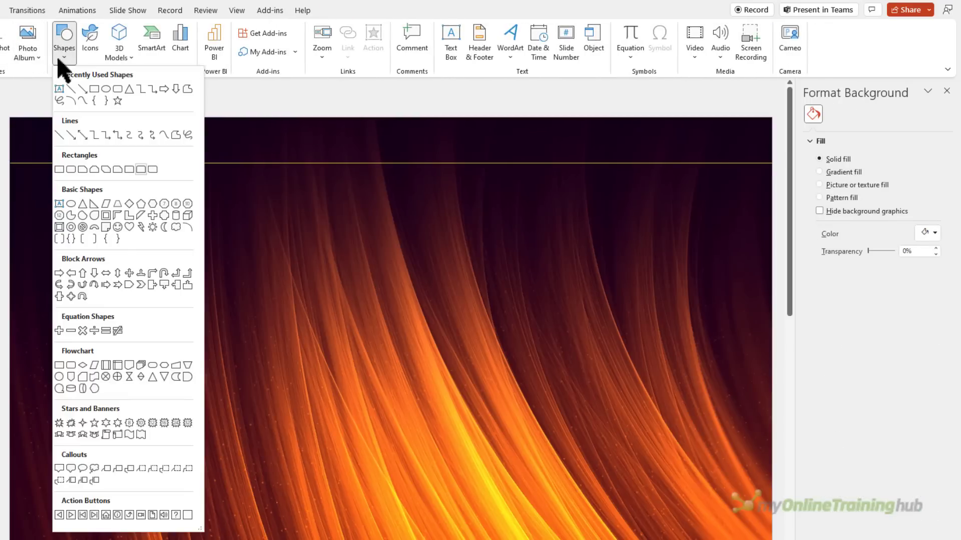
left_click(141, 171)
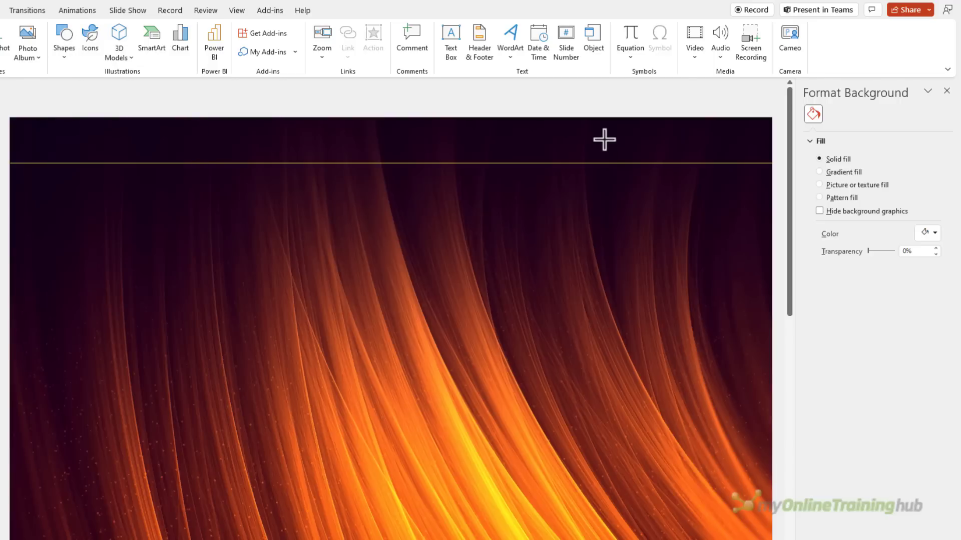
mouse_move(605, 140)
left_mouse_down()
mouse_move(656, 160)
mouse_move(755, 160)
left_mouse_up()
Fill the left tab with orange sampled from the slide image
left_click(628, 151)
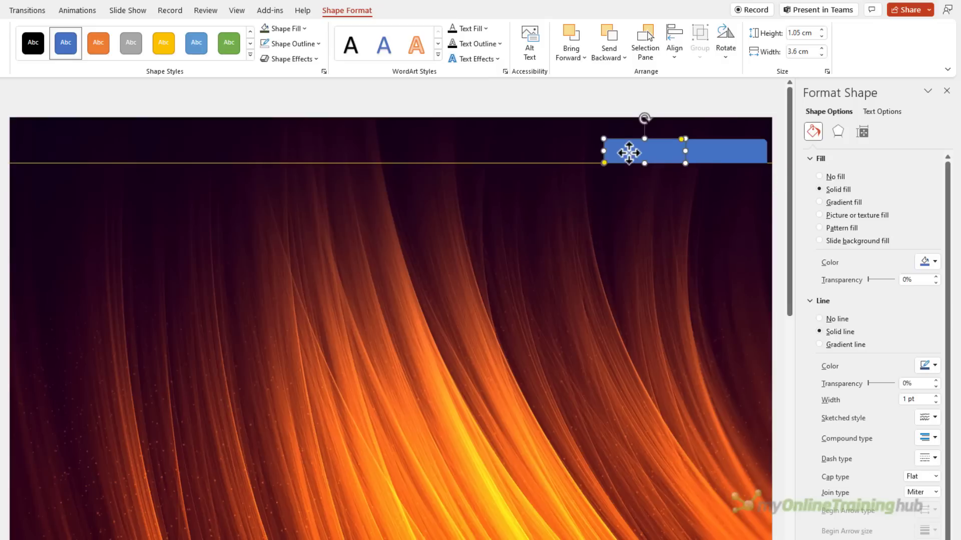
left_click(930, 265)
left_click(890, 435)
left_click(510, 393)
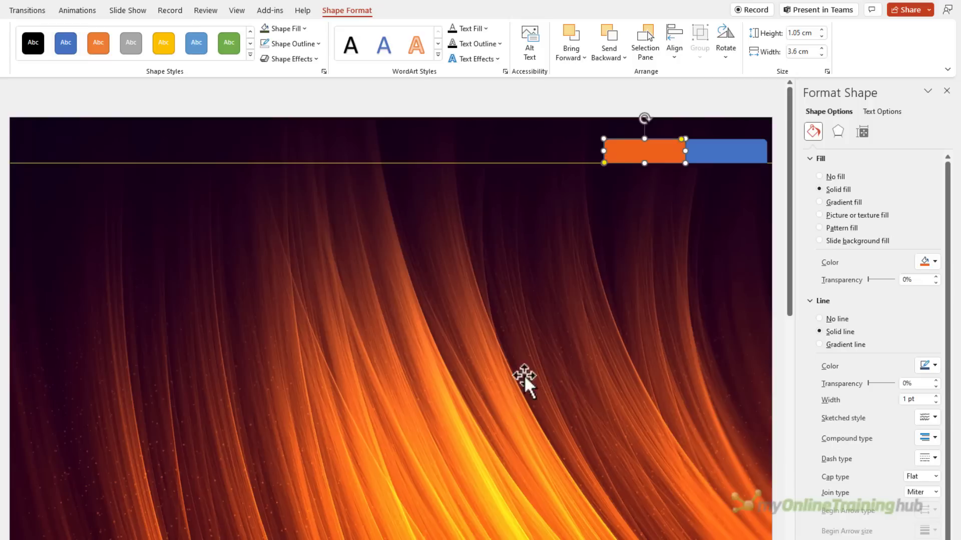
Fill the right tab with brownish red sampled from the slide image
left_click(708, 149)
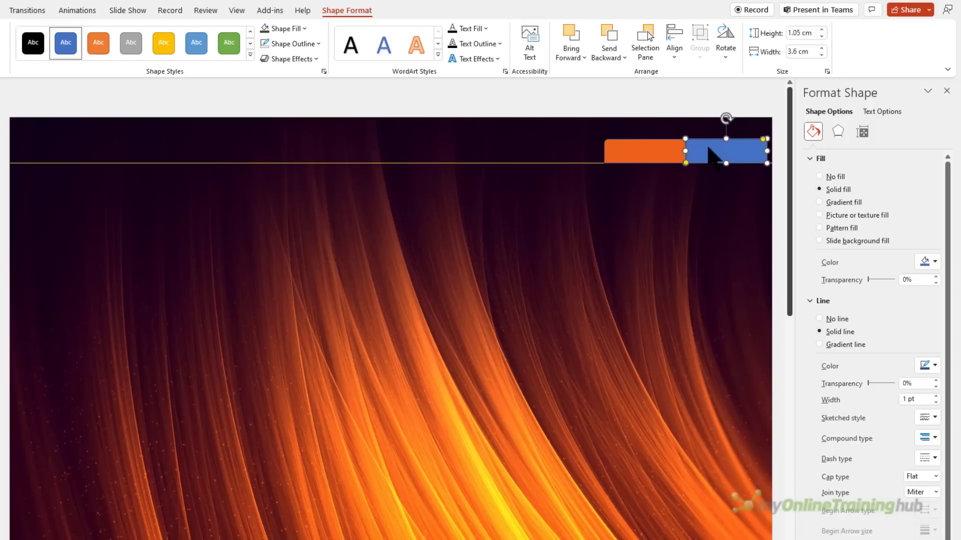
left_click(930, 262)
left_click(890, 435)
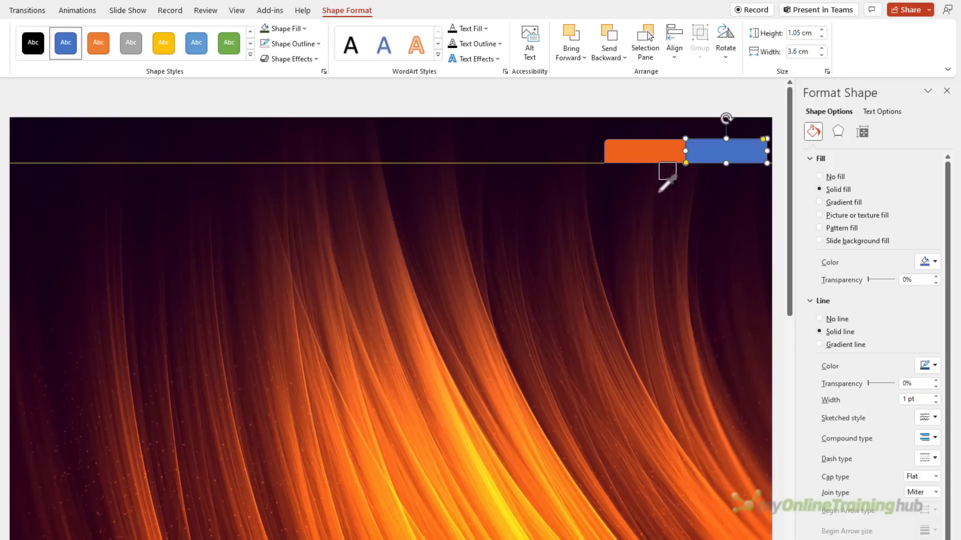
left_click(659, 192)
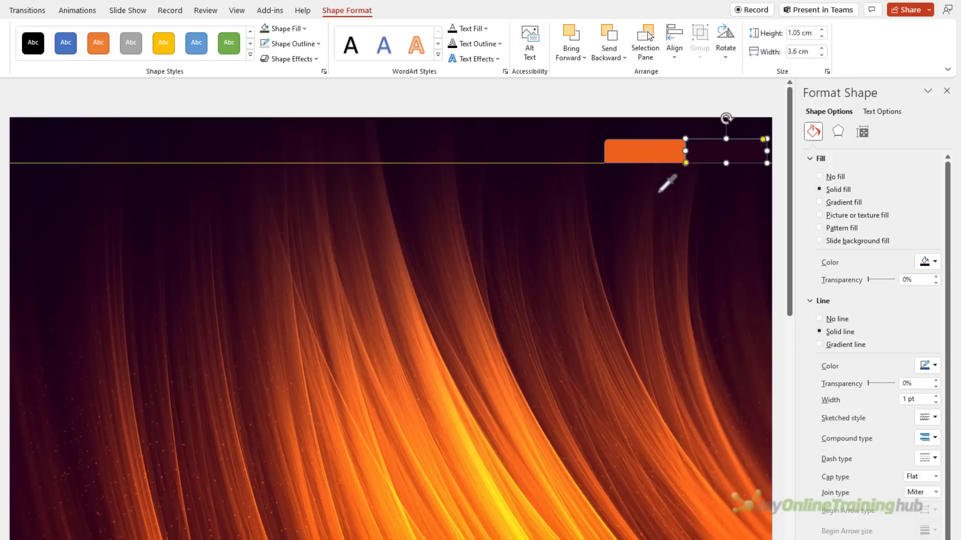
left_click(934, 262)
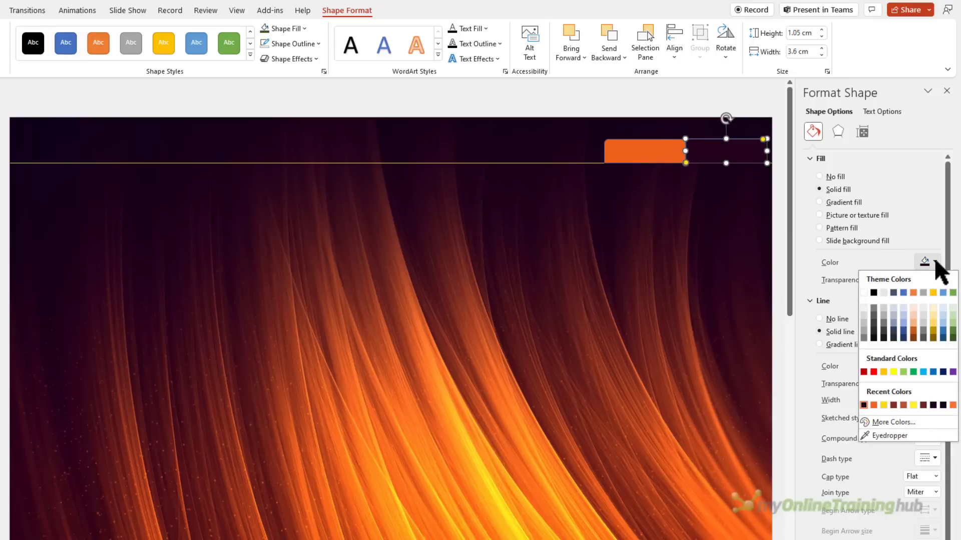
left_click(893, 436)
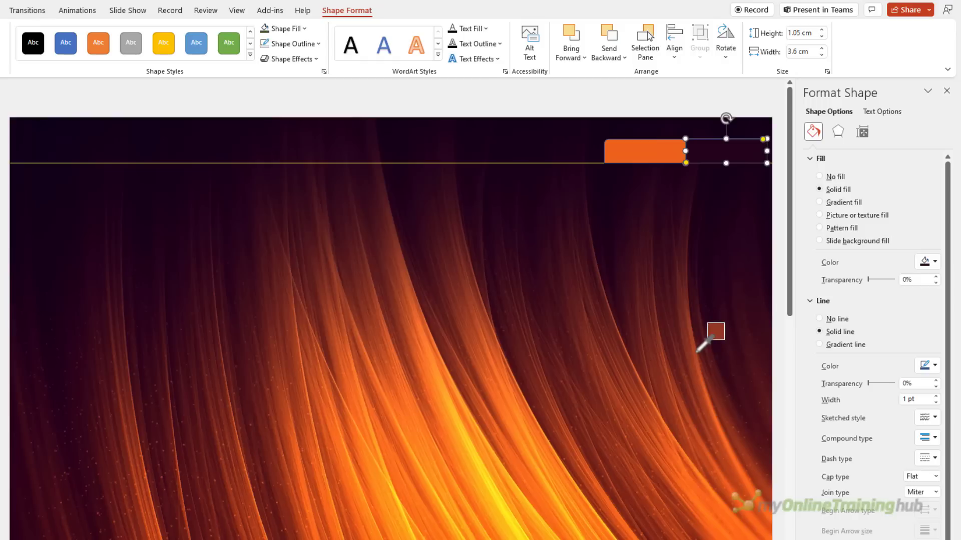
left_click(699, 351)
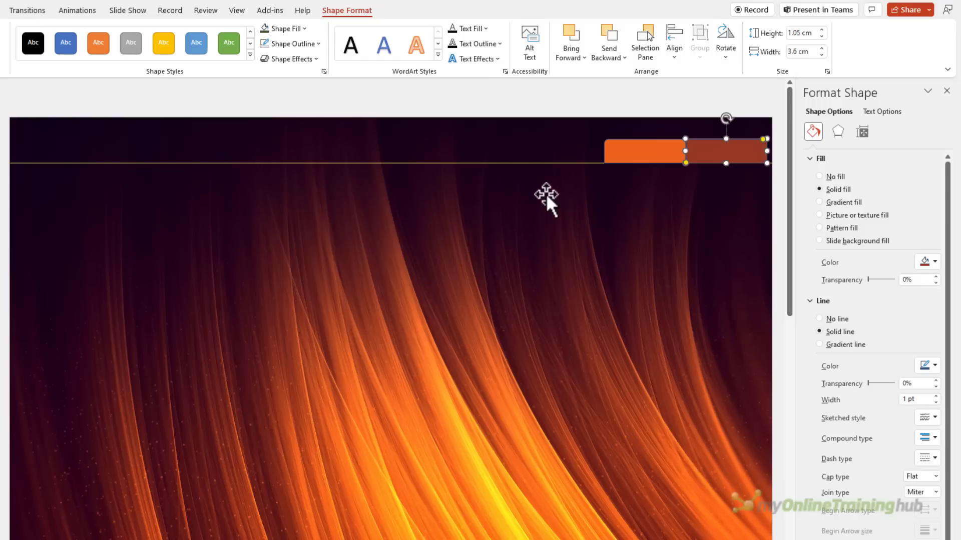
Remove the outlines from both tab rectangles
left_click(631, 145, "shift")
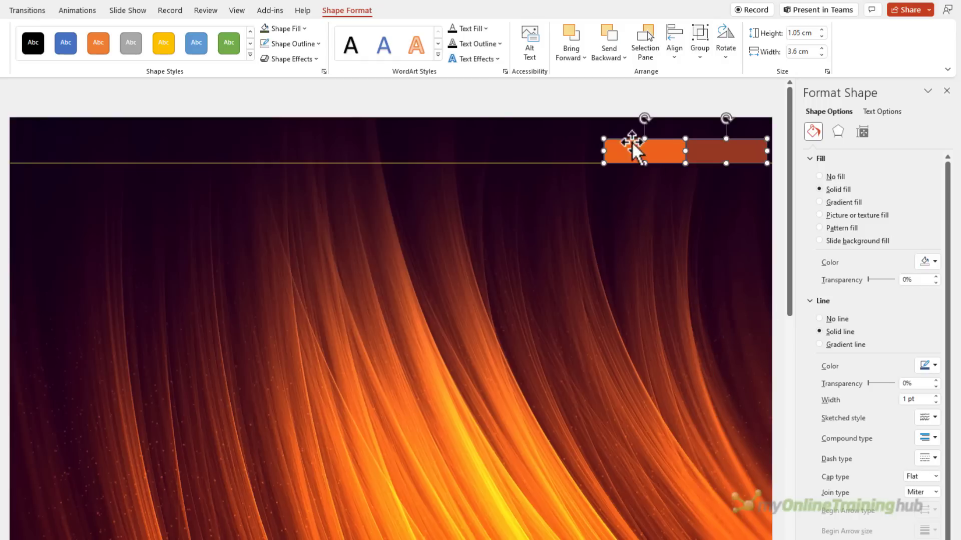
left_click(319, 44)
left_click(296, 207)
left_click(493, 235)
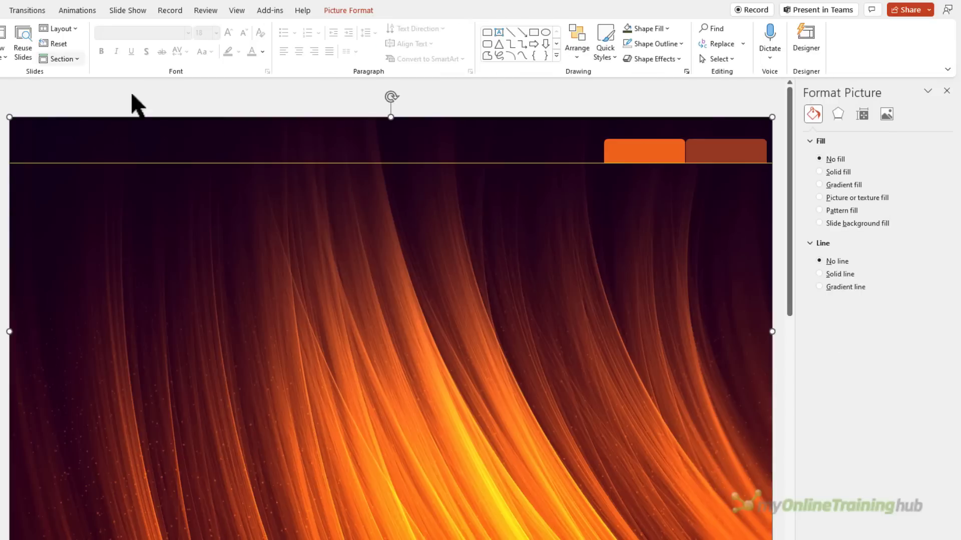
left_click(2, 10)
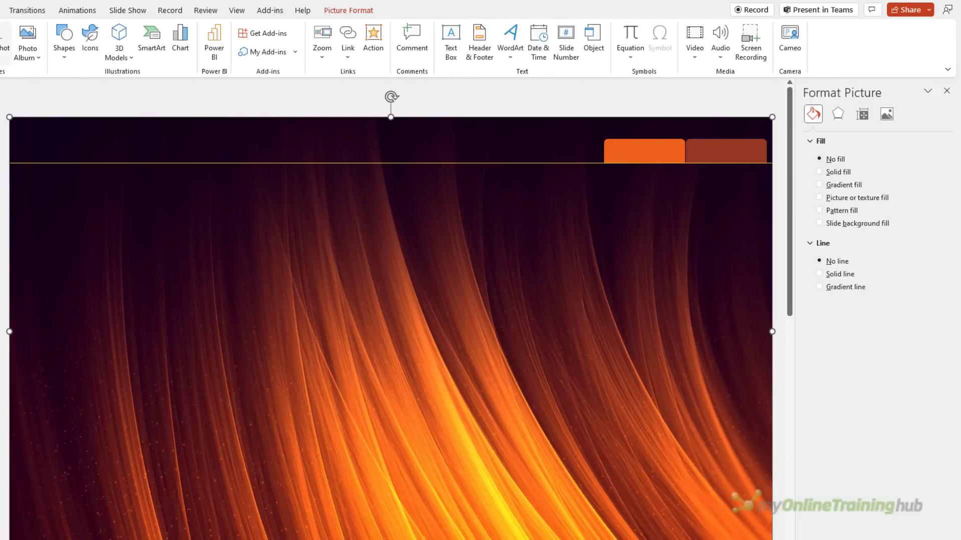
Draw a large rounded rectangle below the header line on the left
left_click(65, 59)
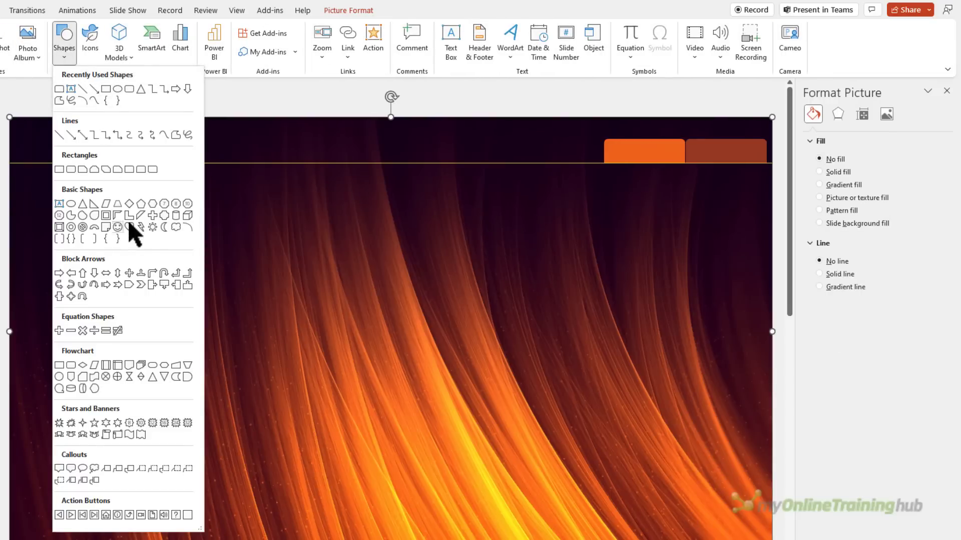
left_click(71, 170)
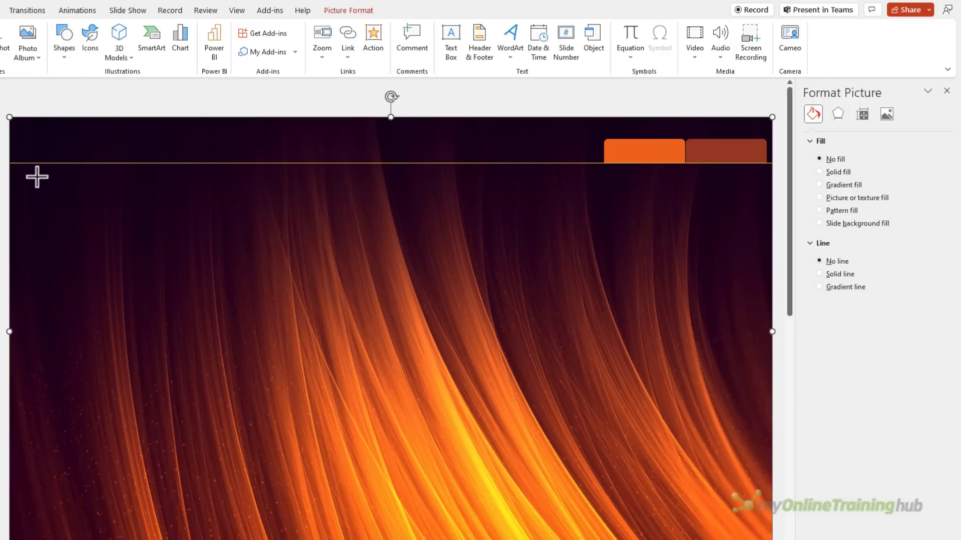
mouse_move(37, 177)
left_mouse_down()
mouse_move(302, 326)
mouse_move(297, 343)
left_mouse_up()
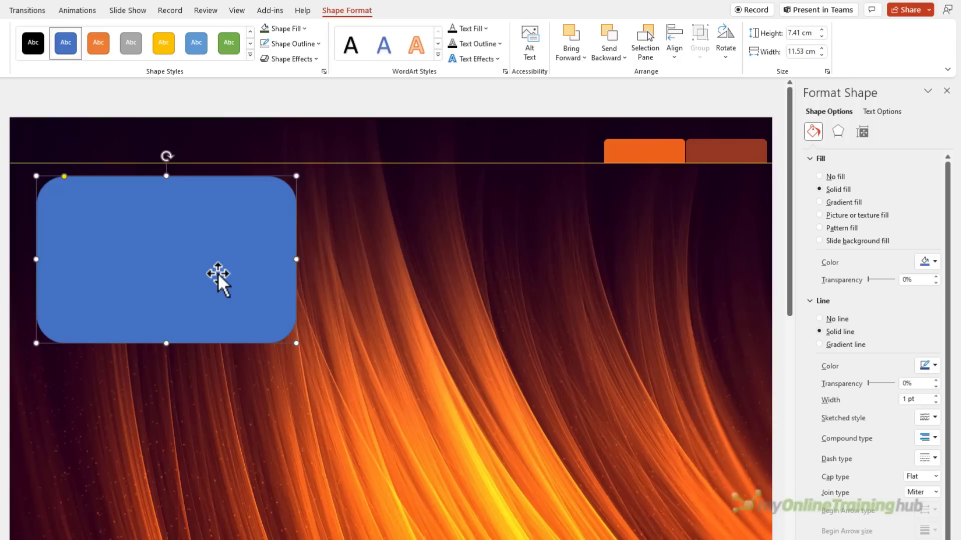
Fill the rounded rectangle with the dark background colour sampled from the image, with no outline
left_click(933, 261)
left_click(890, 435)
left_click(483, 159)
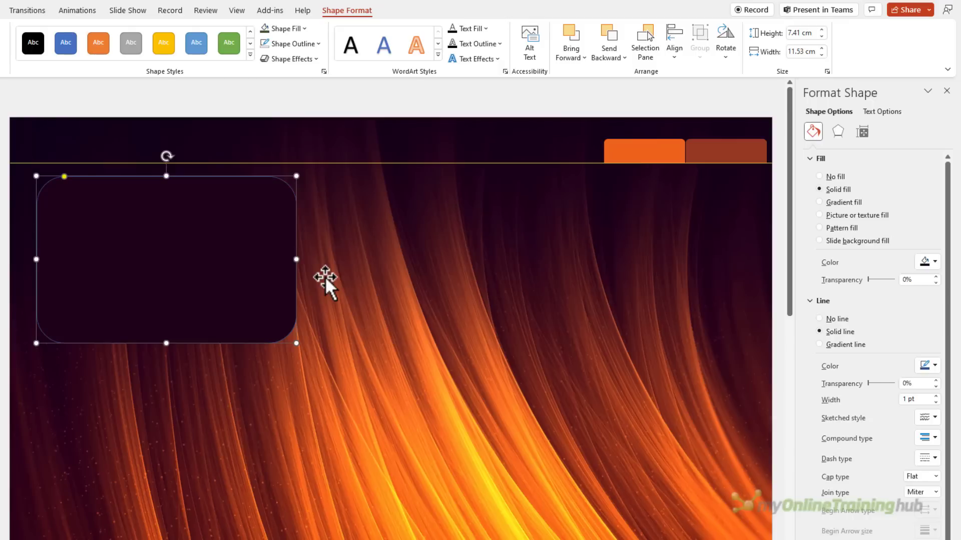
left_click(316, 44)
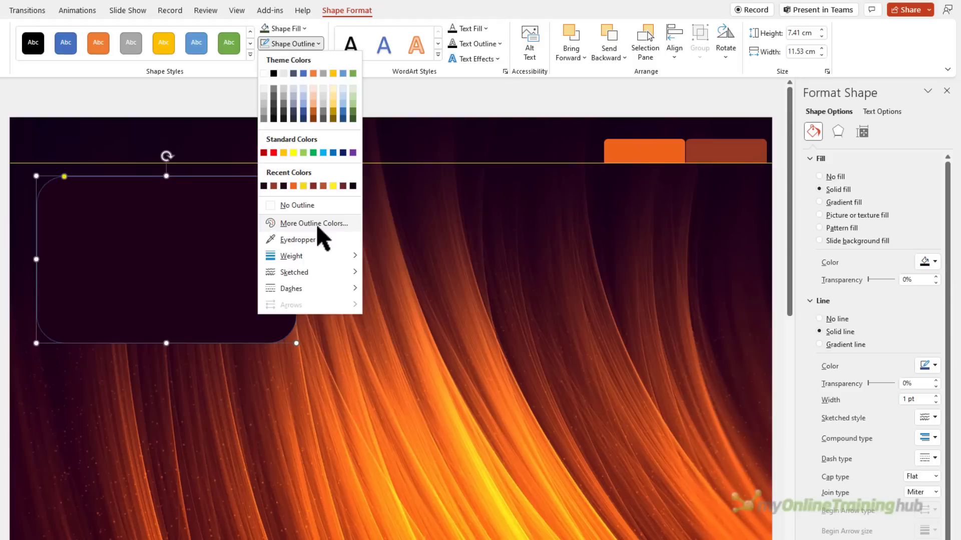
left_click(315, 205)
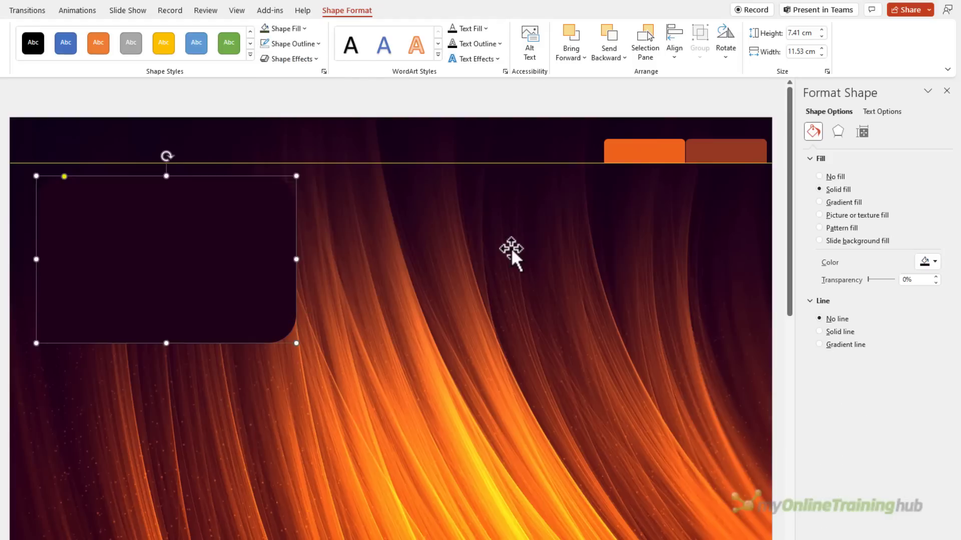
left_click(314, 59)
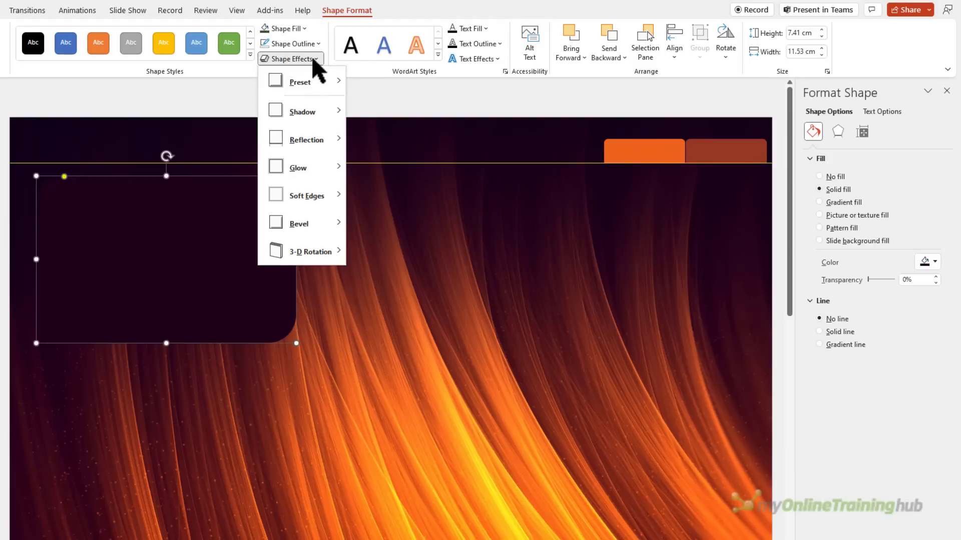
Give the panel an orange glow and duplicate it below and to the right
mouse_move(316, 165)
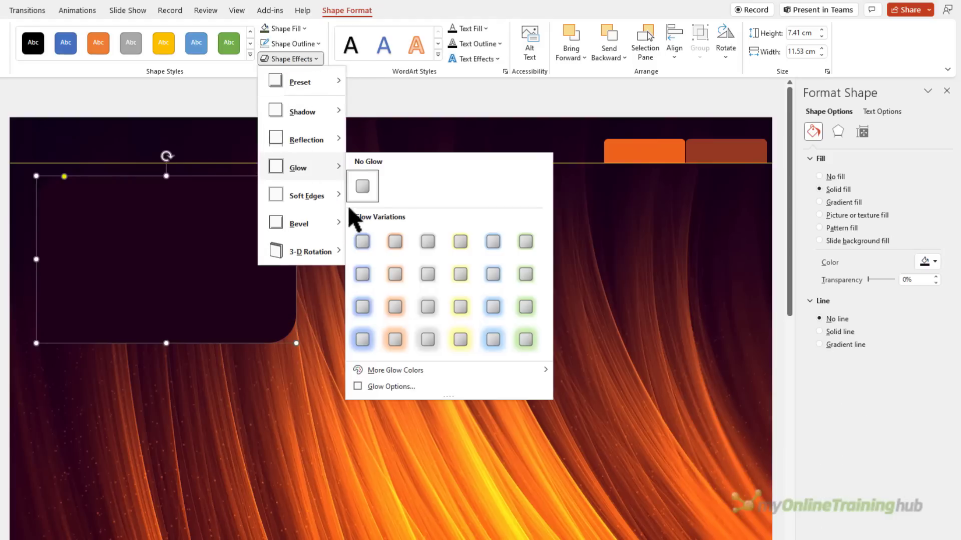
left_click(398, 273)
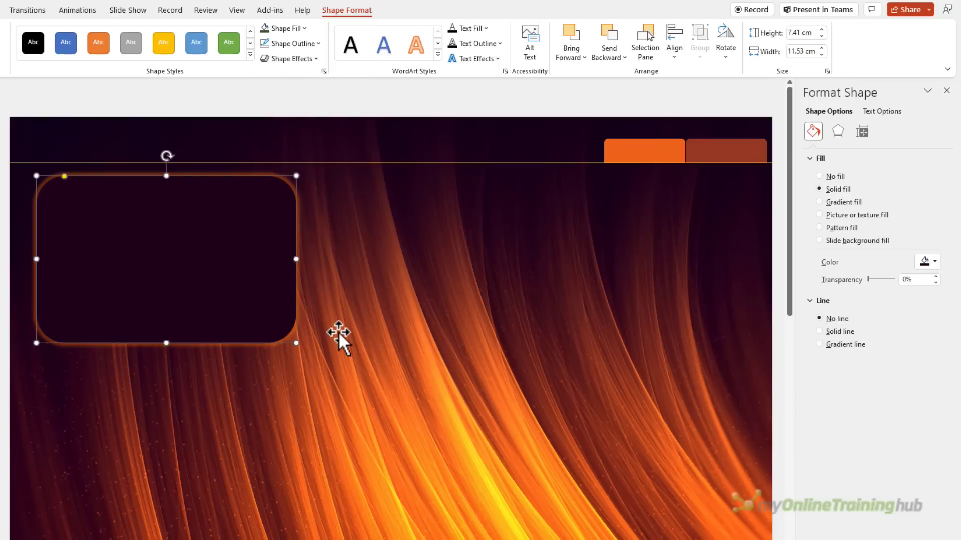
left_click_drag(250, 310, 234, 482)
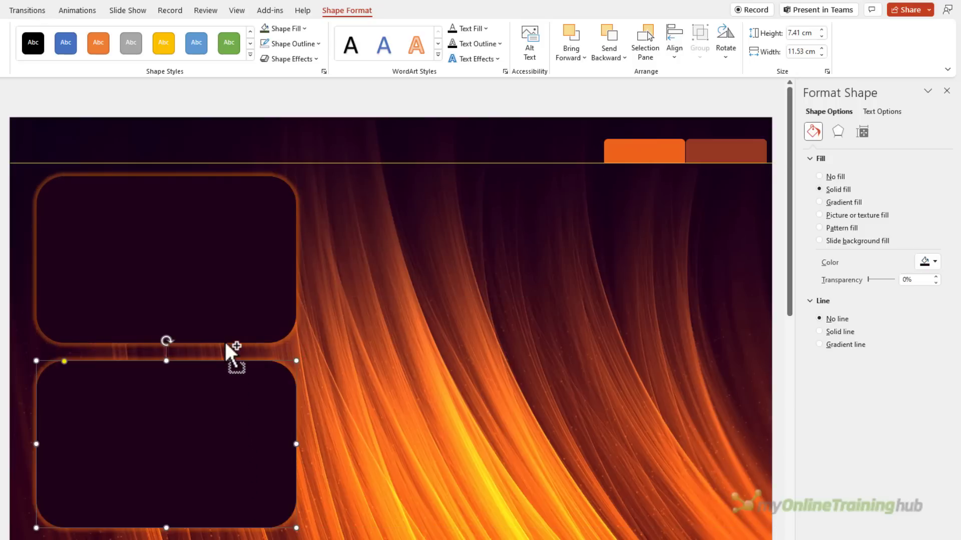
left_click_drag(248, 297, 524, 296)
Narrow the panels slightly and widen the bottom panel to span two columns
left_click(241, 285, "shift")
left_click(231, 414, "shift")
mouse_move(298, 260)
left_mouse_down()
mouse_move(275, 260)
mouse_move(283, 259)
left_mouse_up()
left_click(350, 380)
left_click(381, 295)
left_click_drag(444, 285, 436, 285)
left_click(270, 407)
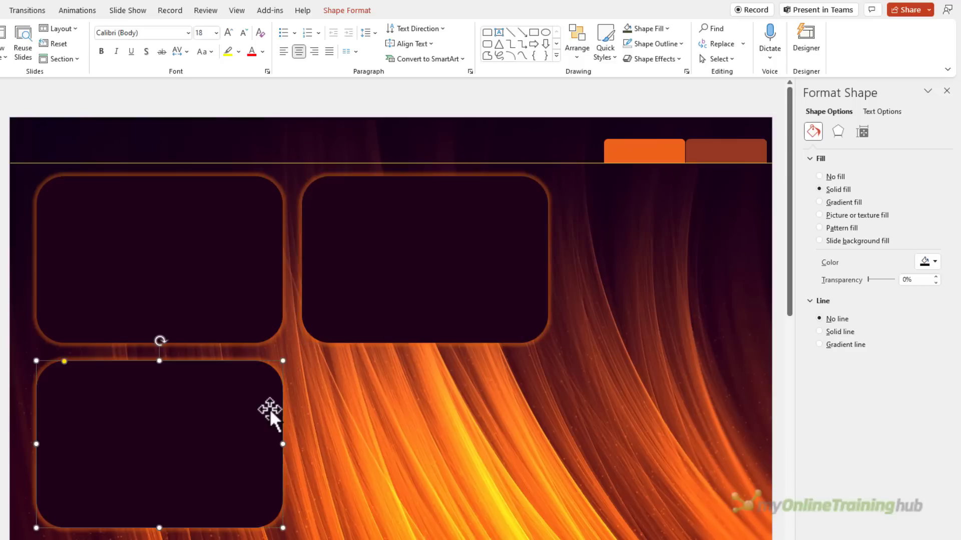
left_click_drag(285, 442, 547, 449)
Copy the middle panel to the right and stretch it into a tall panel
left_click_drag(509, 309, 718, 320, "ctrl")
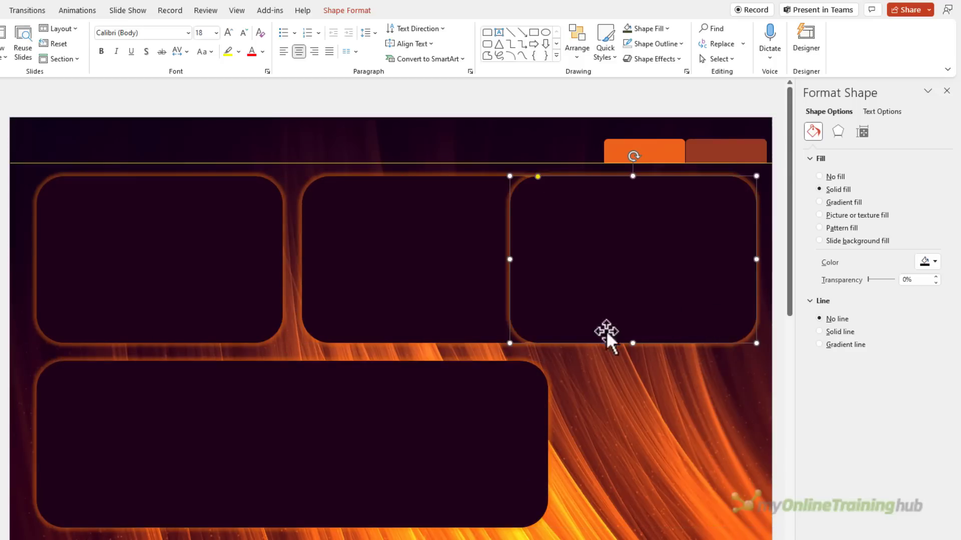
left_click_drag(509, 343, 566, 523)
left_click(398, 537)
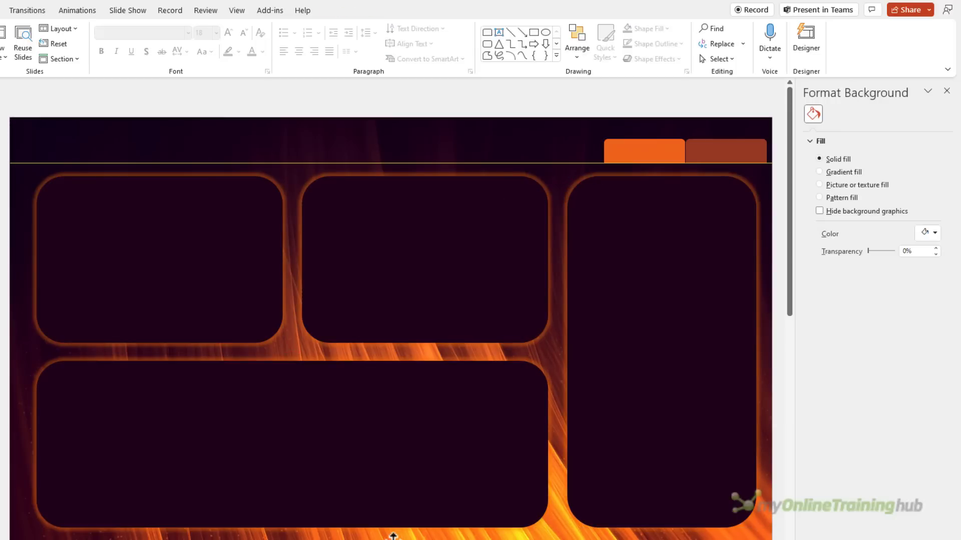
Top-align the three upper panels, then duplicate the dashboard slide
left_click(183, 289)
left_click(372, 283, "shift")
left_click(583, 285, "shift")
left_click(358, 11)
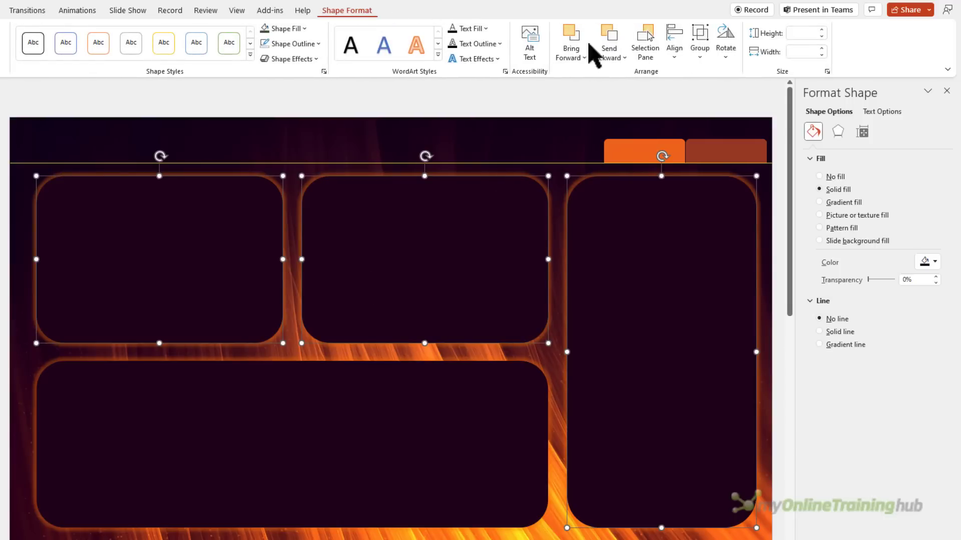
left_click(674, 56)
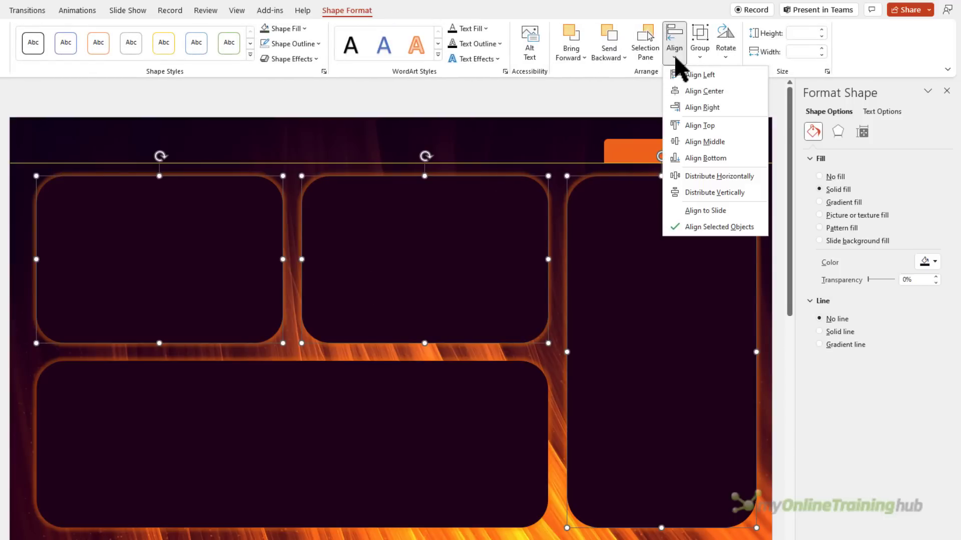
left_click(730, 127)
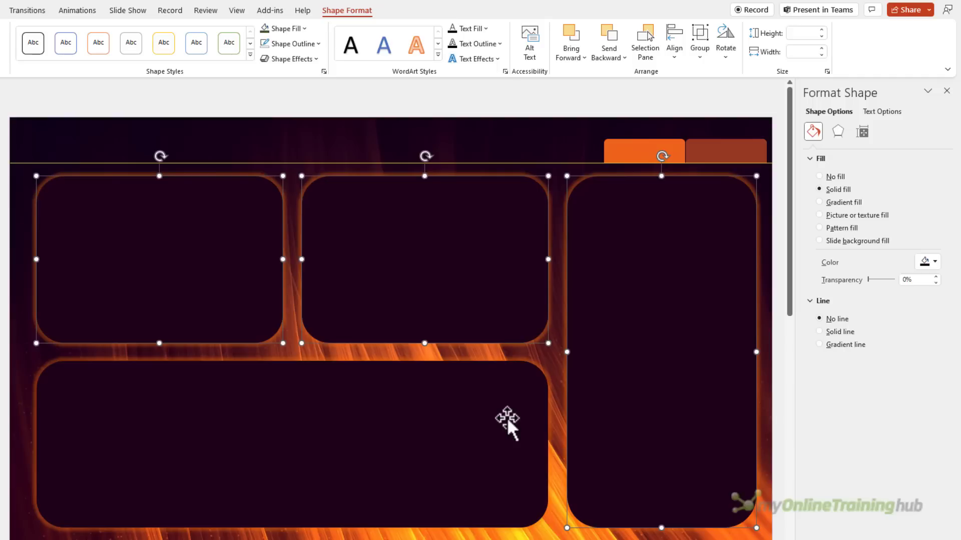
left_click(244, 534)
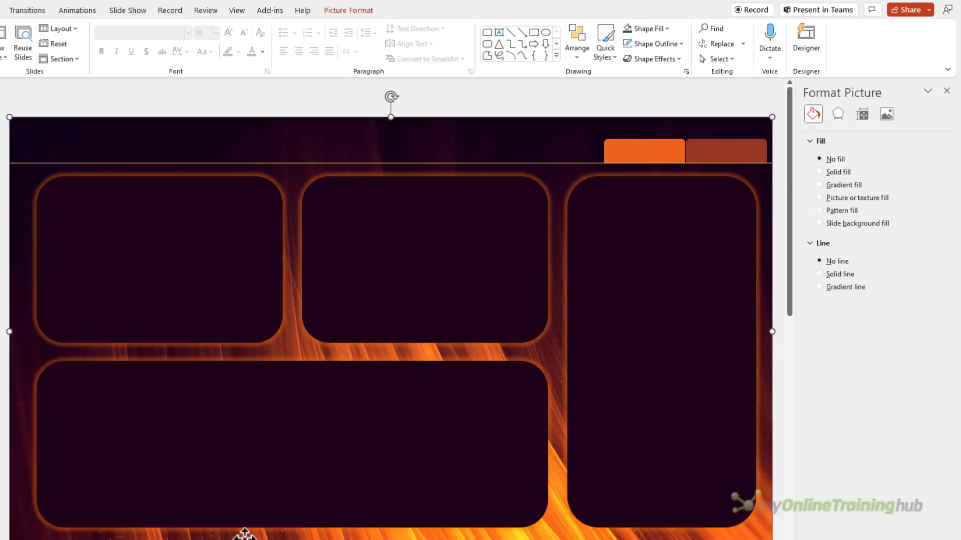
mouse_move(133, 159)
left_mouse_down()
mouse_move(134, 176)
mouse_move(135, 161)
left_mouse_up()
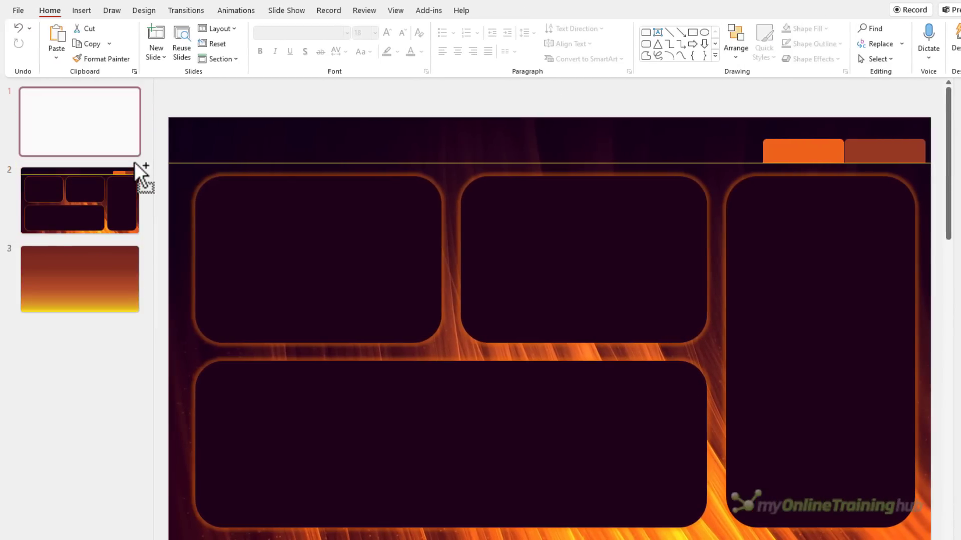
On slide 2, recolour the left tab dark red-brown and the right tab bright orange
left_click(135, 200)
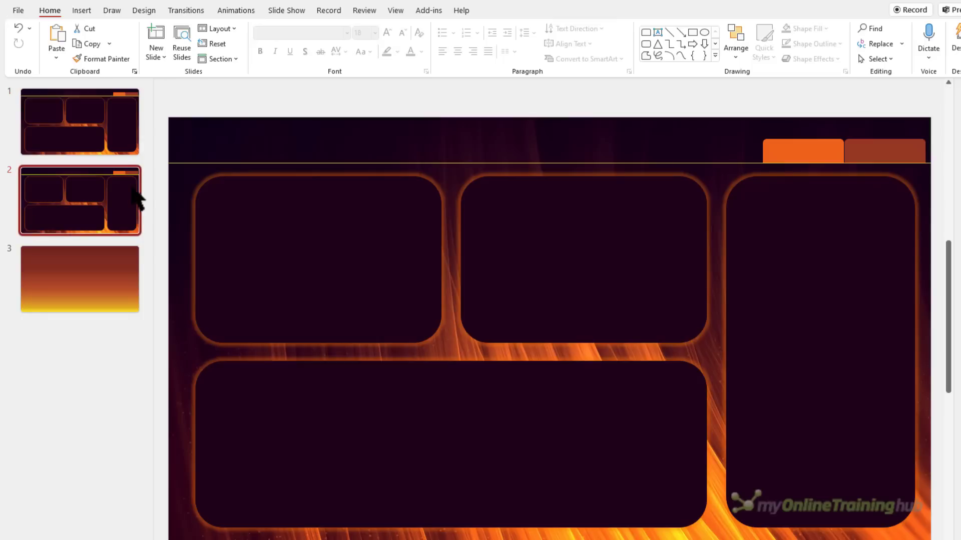
left_click(791, 152)
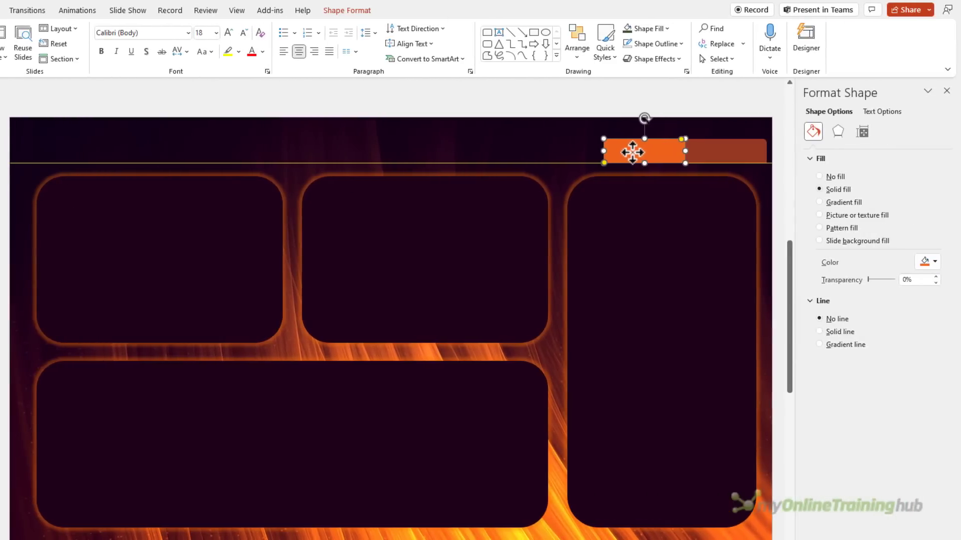
left_click(938, 260)
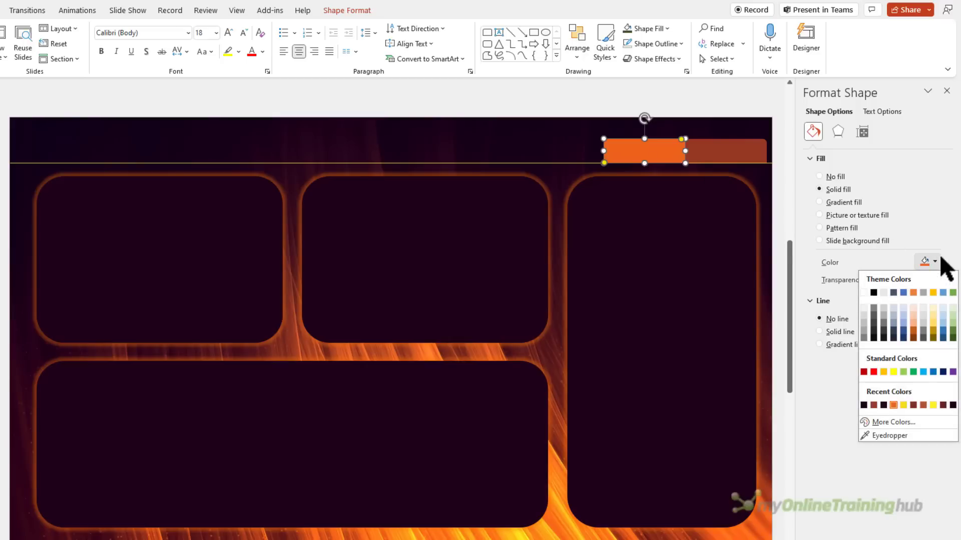
left_click(873, 405)
left_click(724, 151)
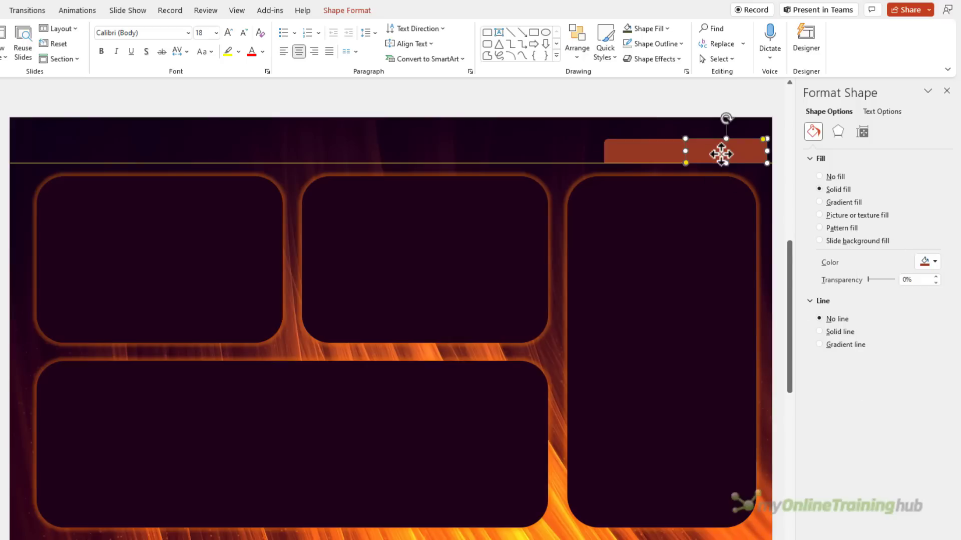
left_click(934, 262)
left_click(894, 405)
left_click(81, 403)
left_click(80, 122)
left_click(118, 189)
left_click(107, 150)
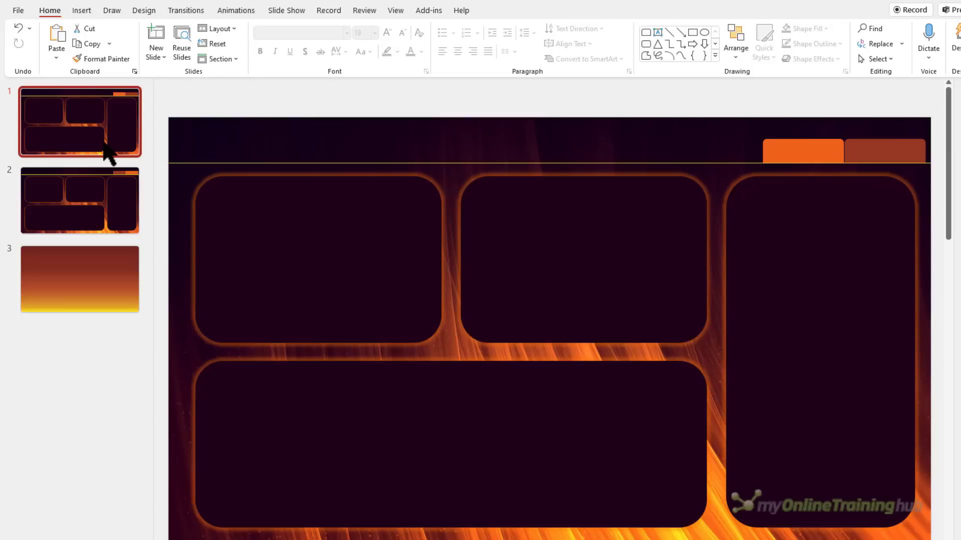
Export only slide 1 as the PNG file Custom_Background1.png
key("F12")
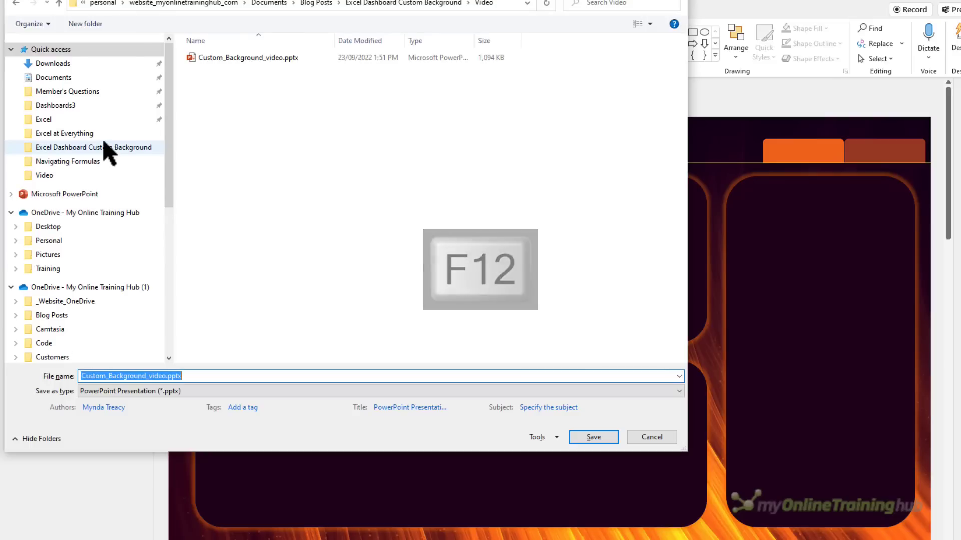
left_click(184, 395)
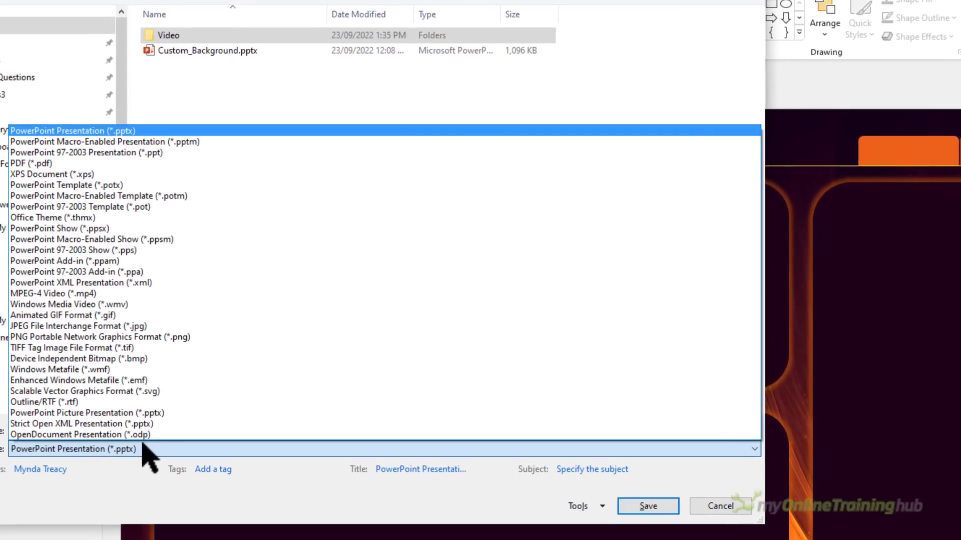
left_click(209, 353)
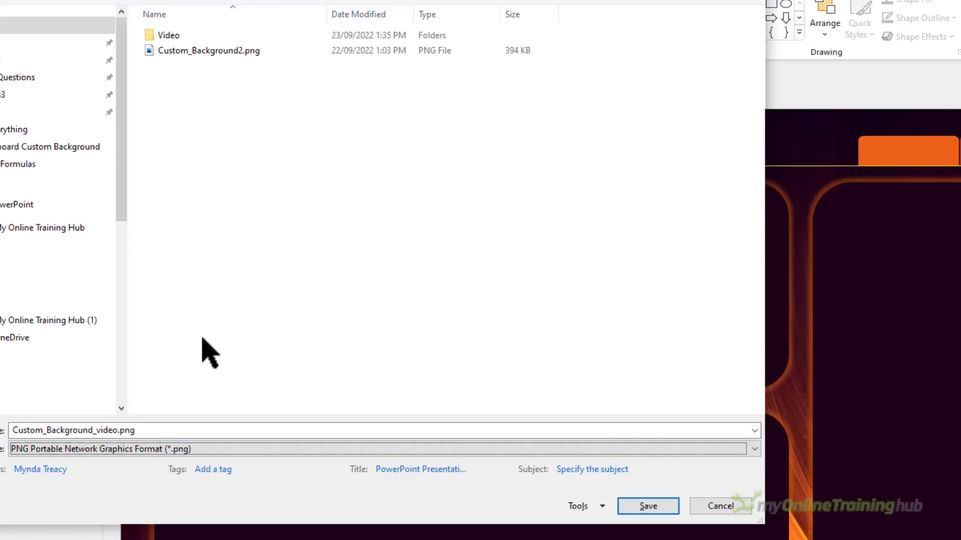
left_click(189, 56)
left_click(125, 430)
left_click(96, 430)
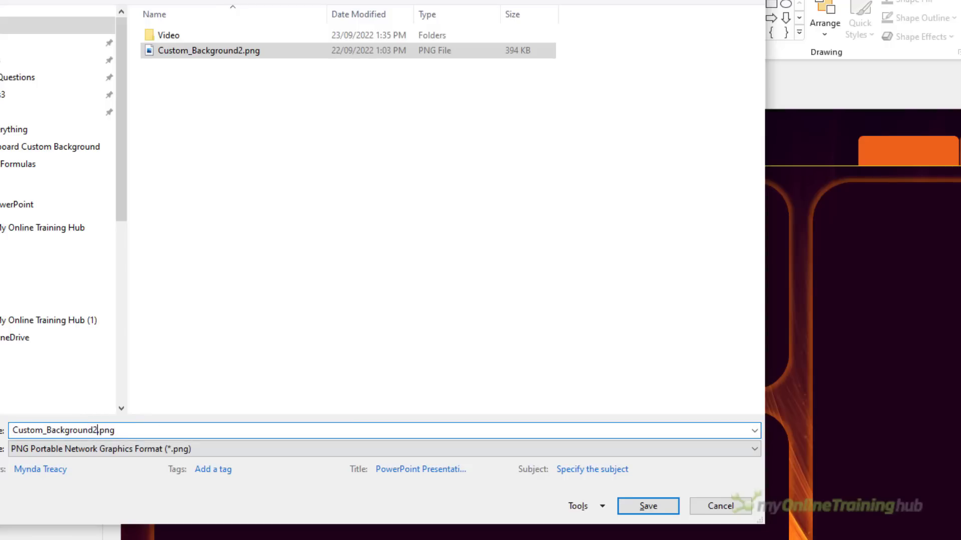
key("BackSpace")
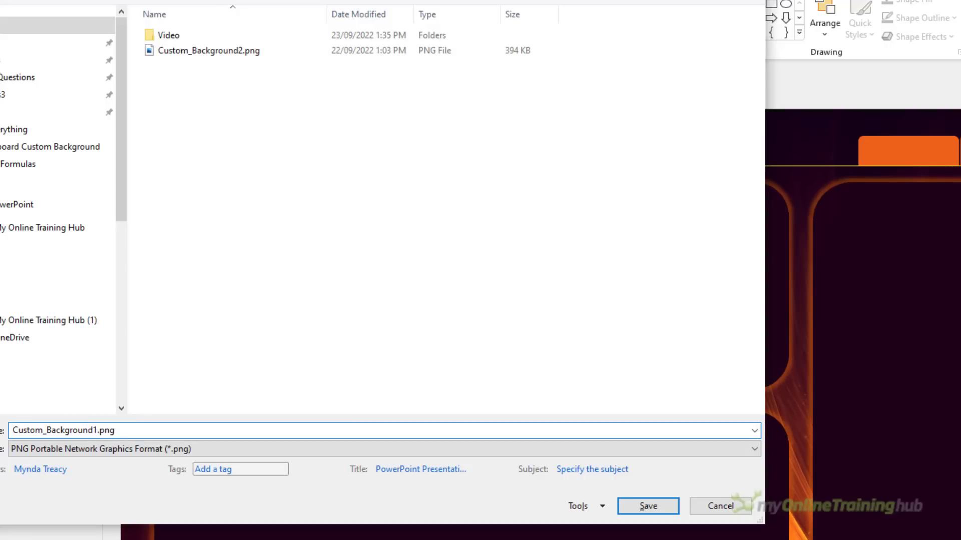
left_click(638, 509)
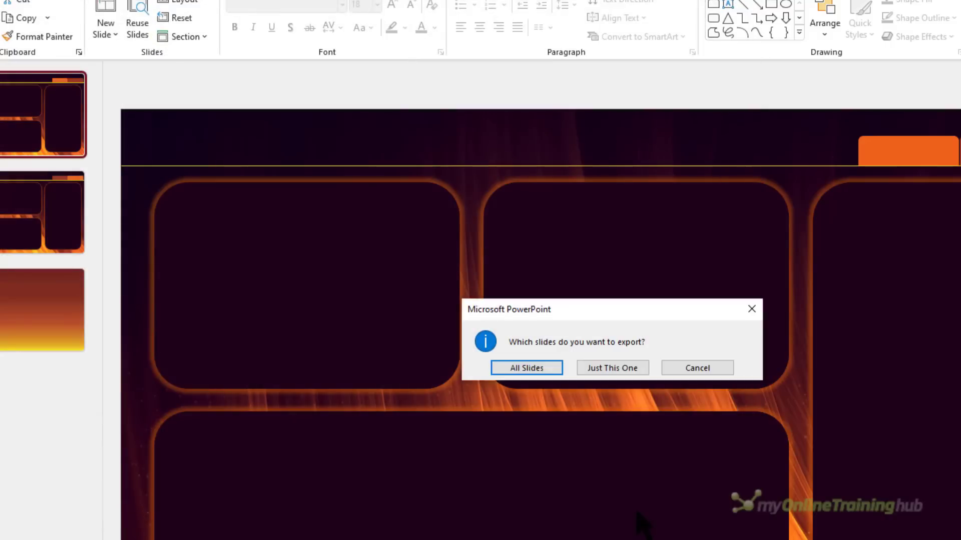
left_click(590, 369)
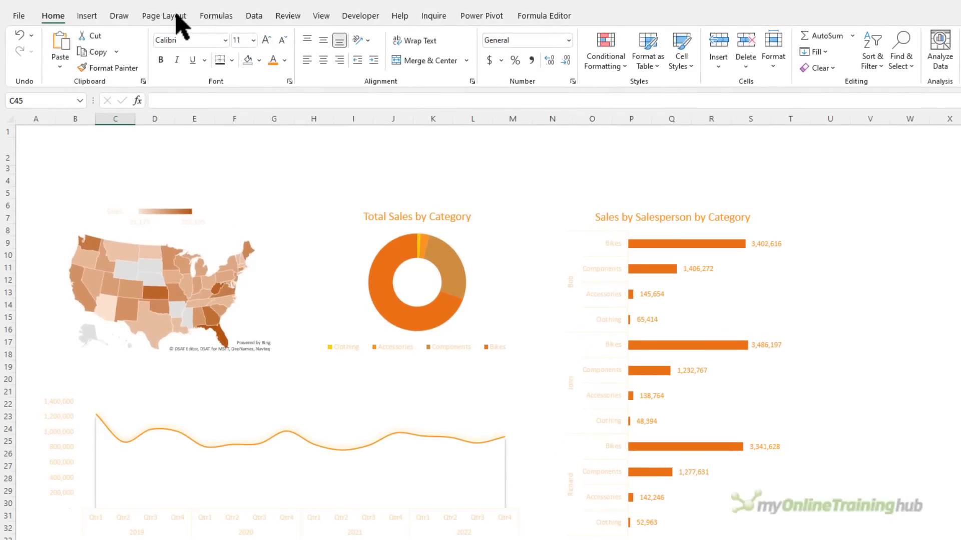
Set Custom_Background1.png from file as the Excel dashboard sheet's background
left_click(176, 16)
left_click(289, 61)
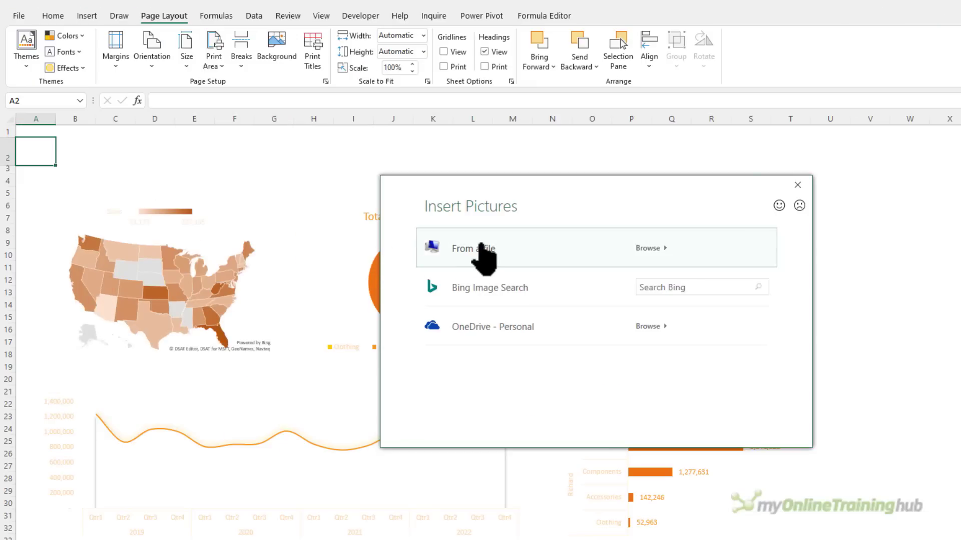
left_click(481, 248)
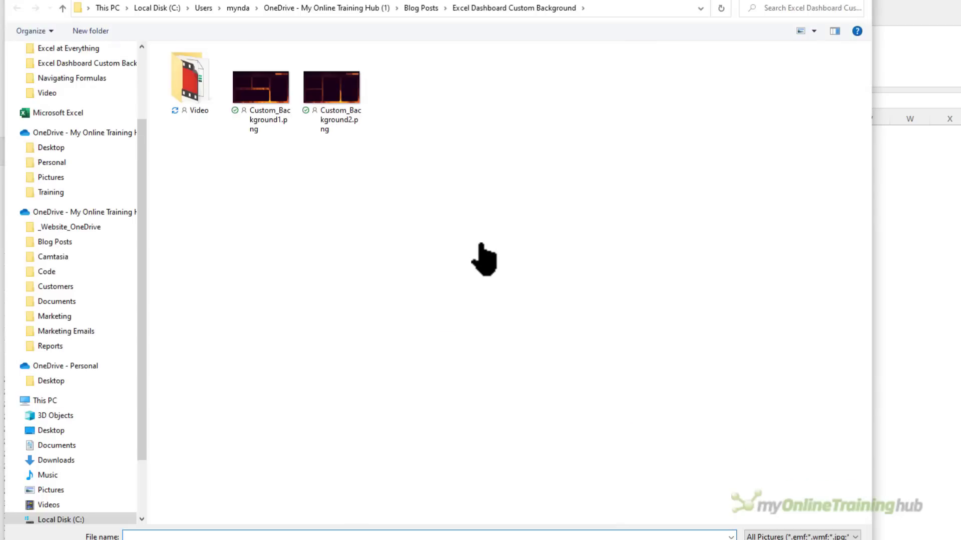
left_click(273, 124)
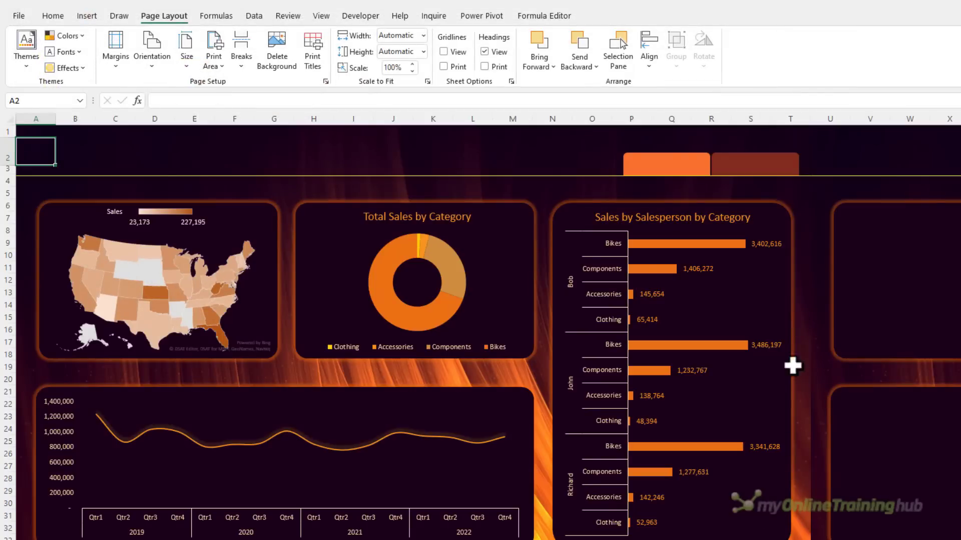
left_click(829, 119)
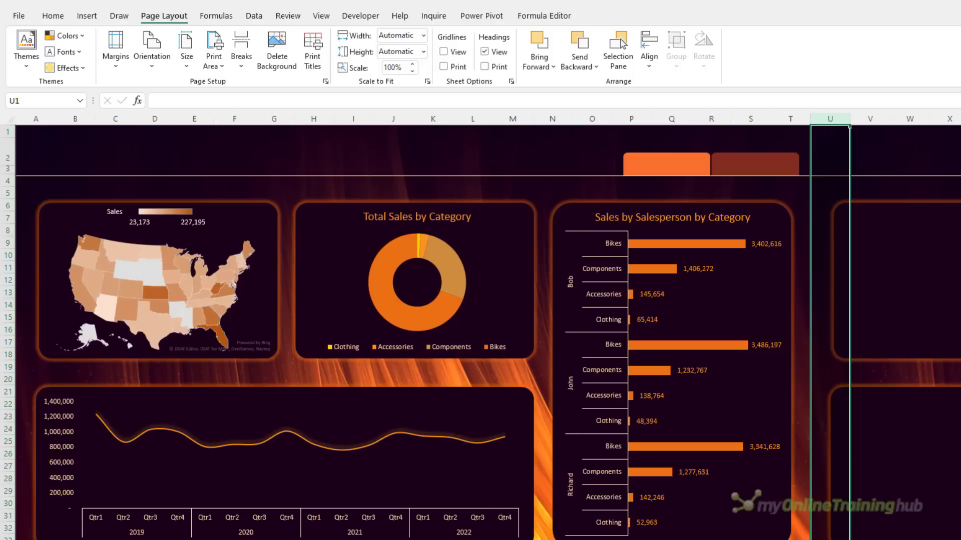
Hide every column from U to the end of the sheet
key("ctrl+shift+Right")
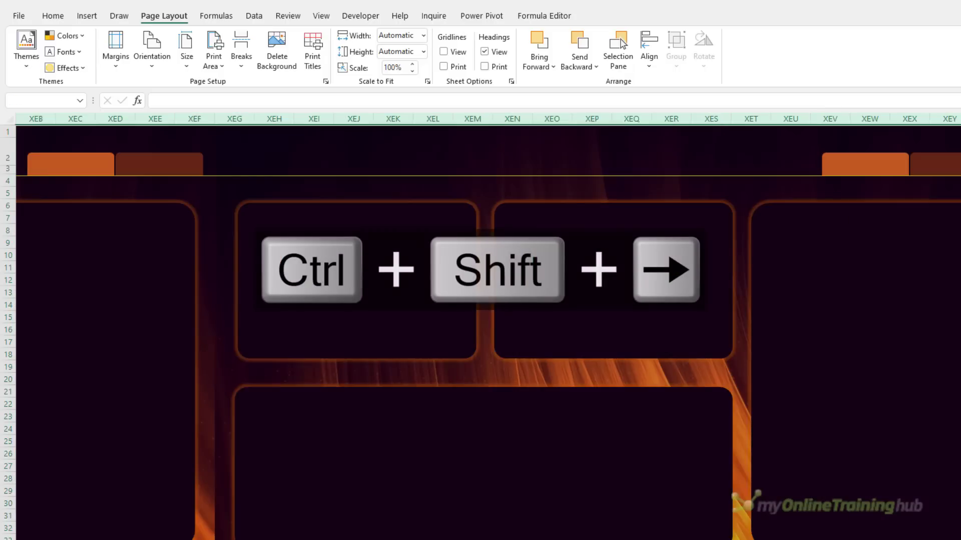
right_click(436, 114)
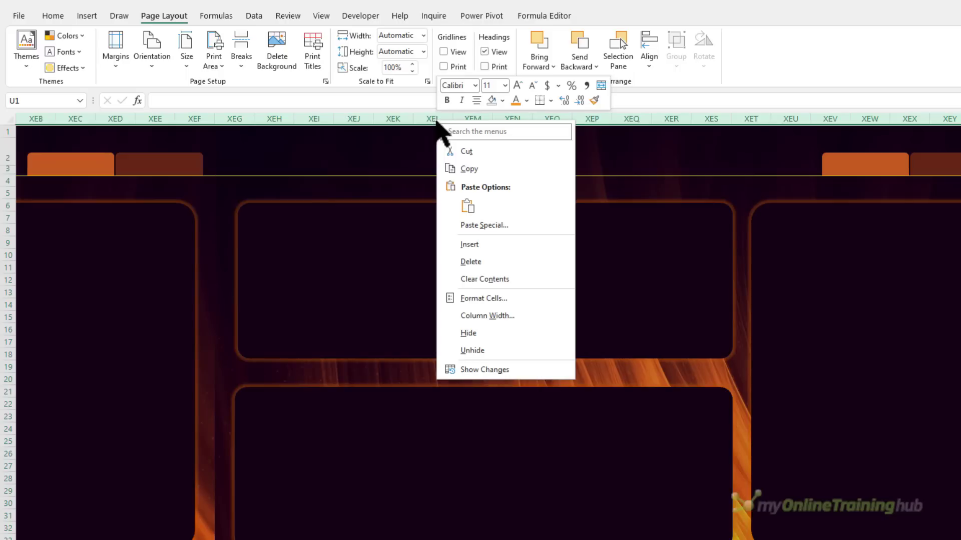
left_click(494, 333)
key("ctrl+Home")
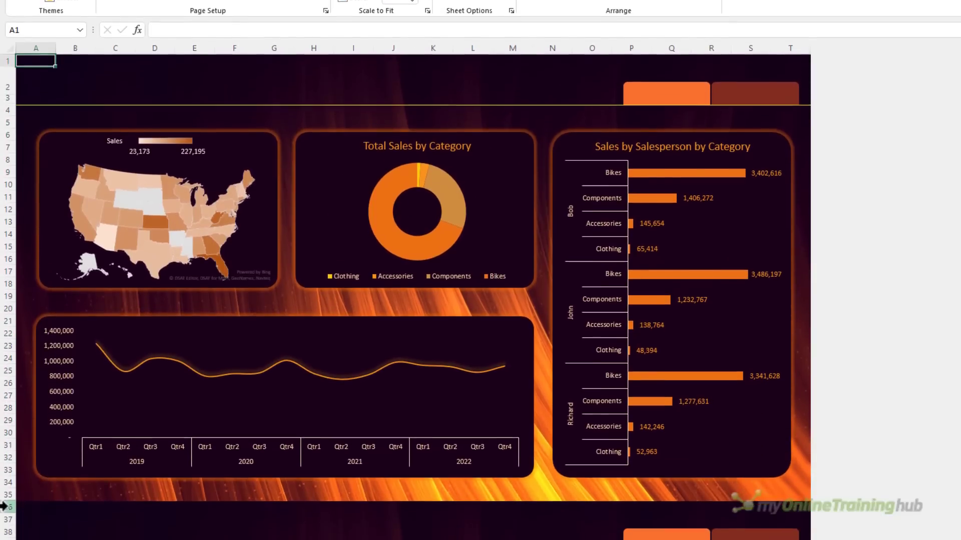
Hide every row from 36 to the bottom of the sheet
left_click(4, 506)
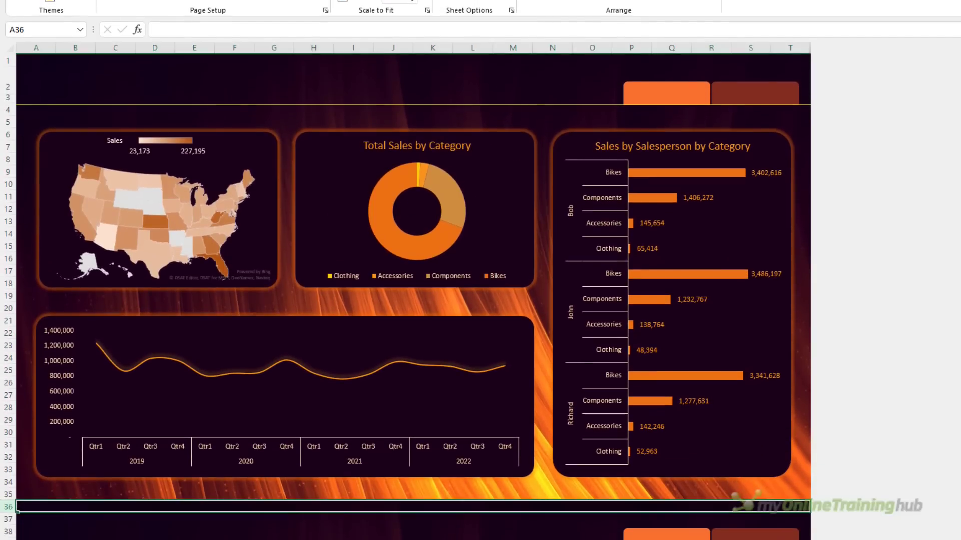
key("ctrl+shift+Down")
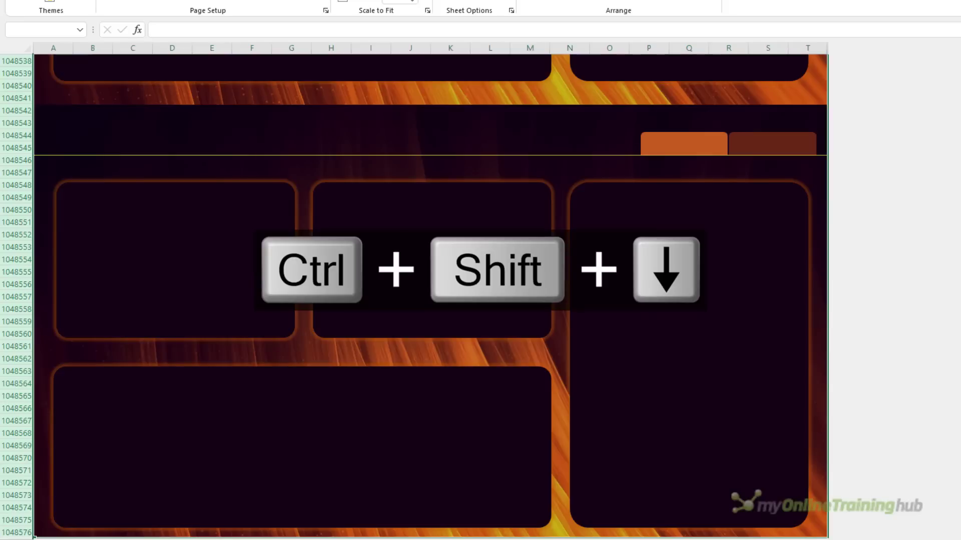
right_click(15, 295)
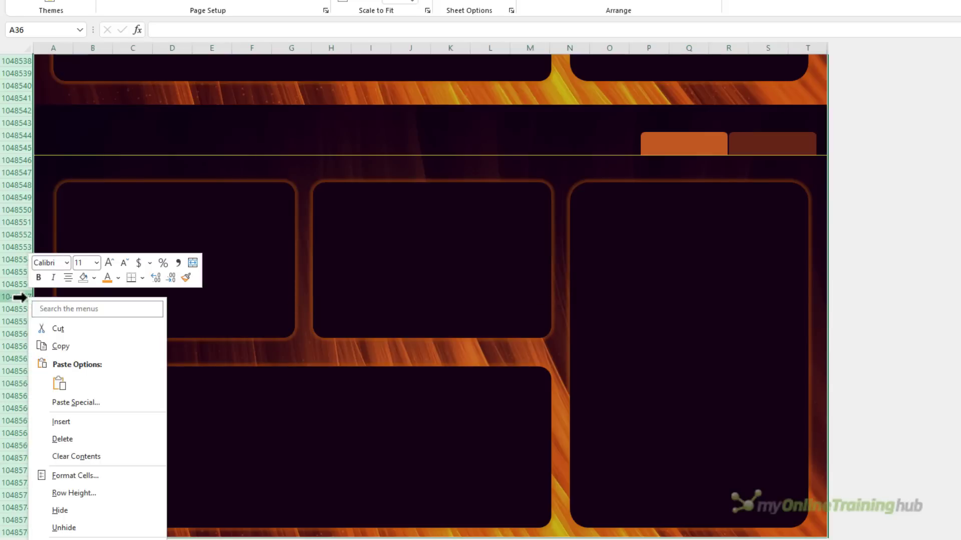
left_click(71, 511)
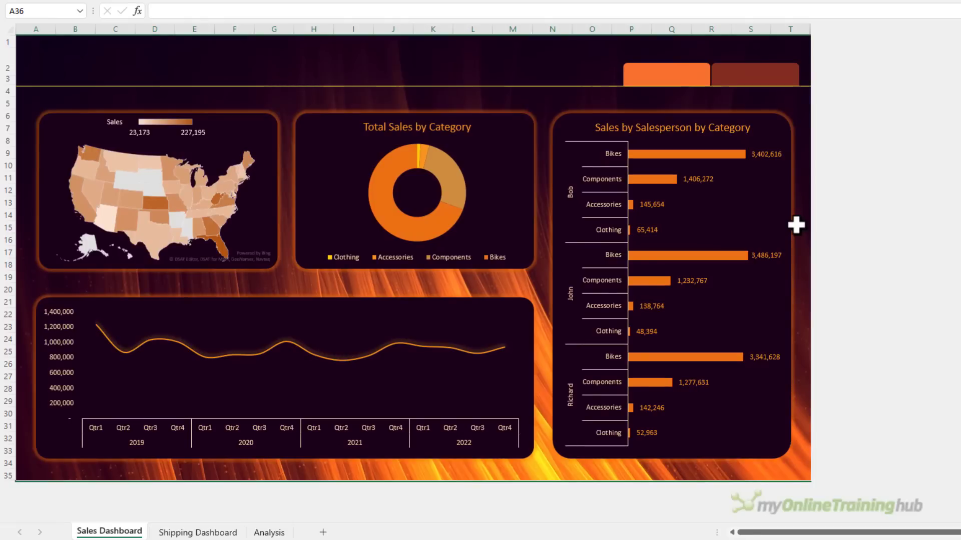
Give the Sales by Salesperson by Category chart No Fill and No Outline, then view Shipping Dashboard
left_click(596, 131)
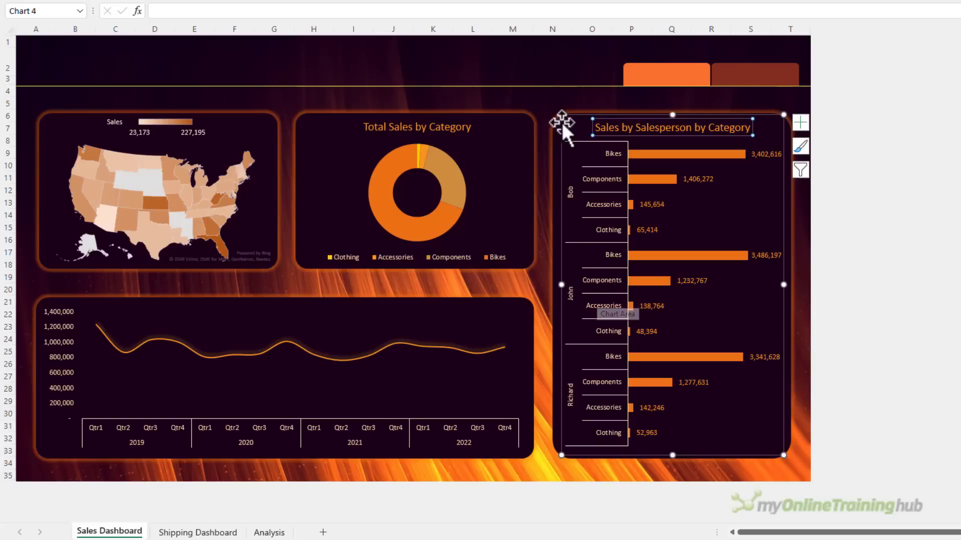
left_click(579, 112)
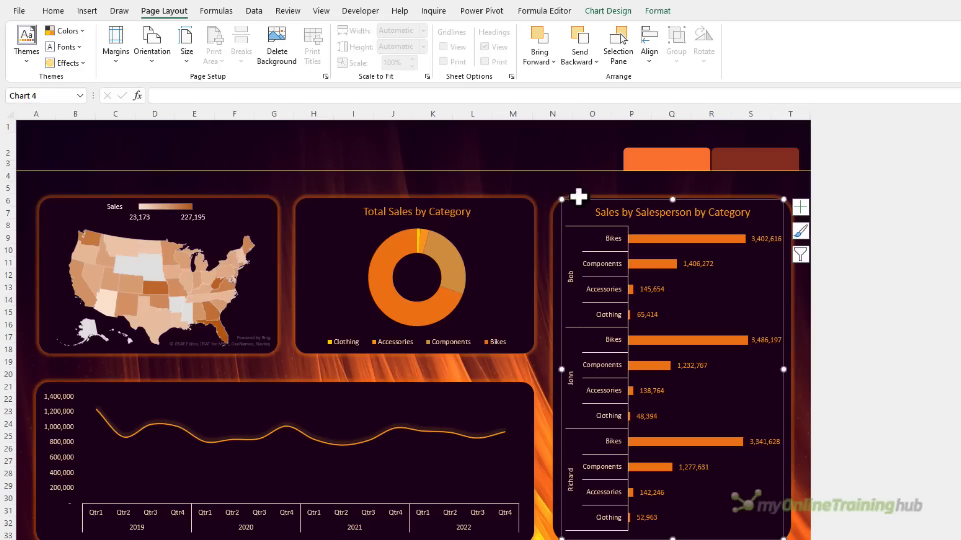
left_click(651, 15)
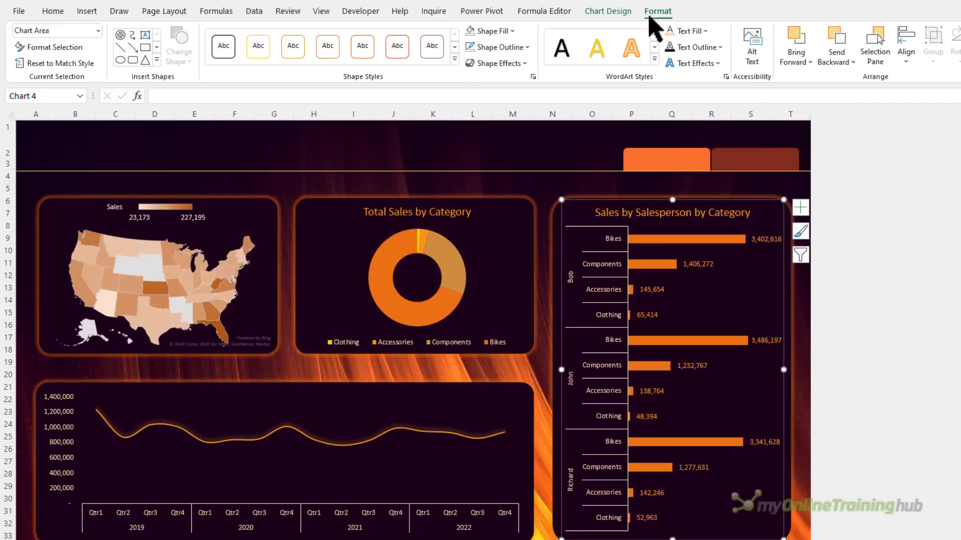
left_click(513, 32)
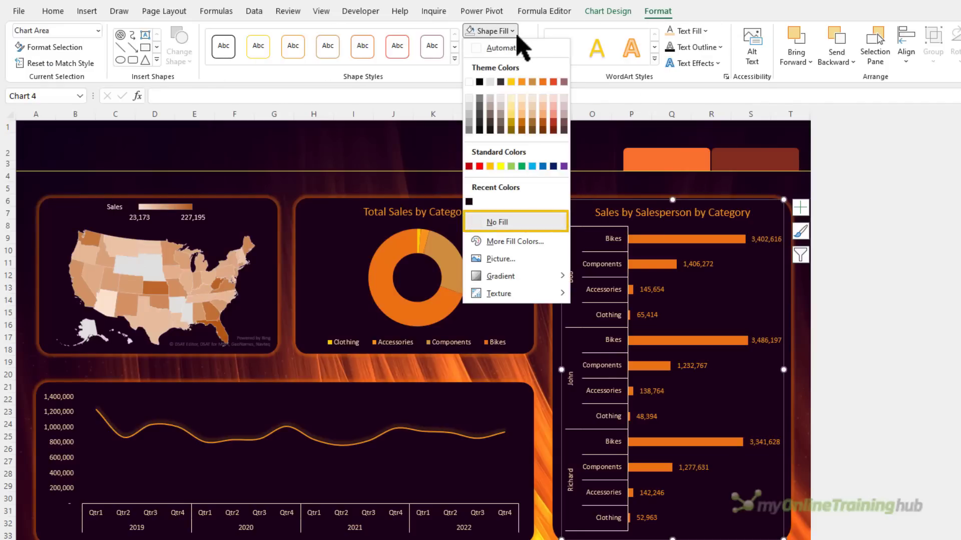
left_click(514, 31)
left_click(526, 47)
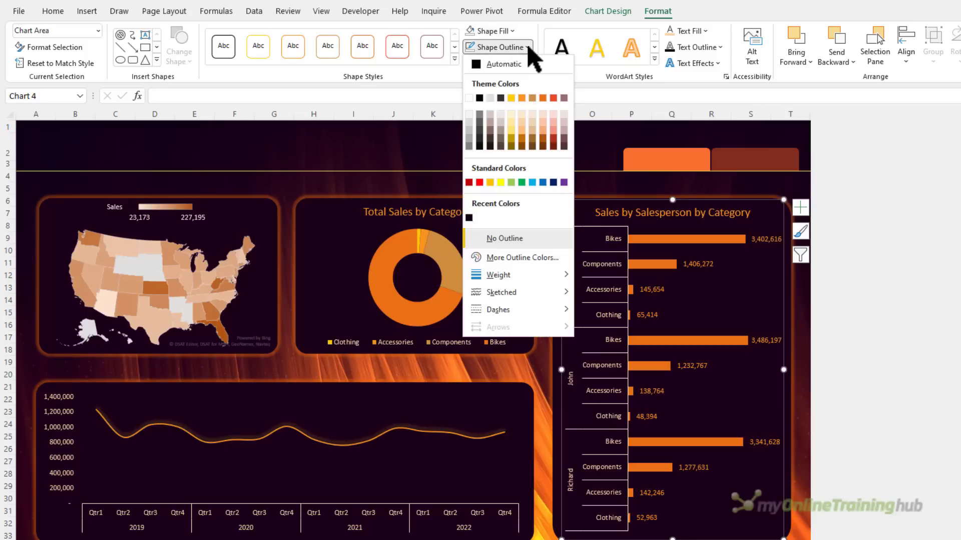
left_click(542, 234)
left_click(561, 152)
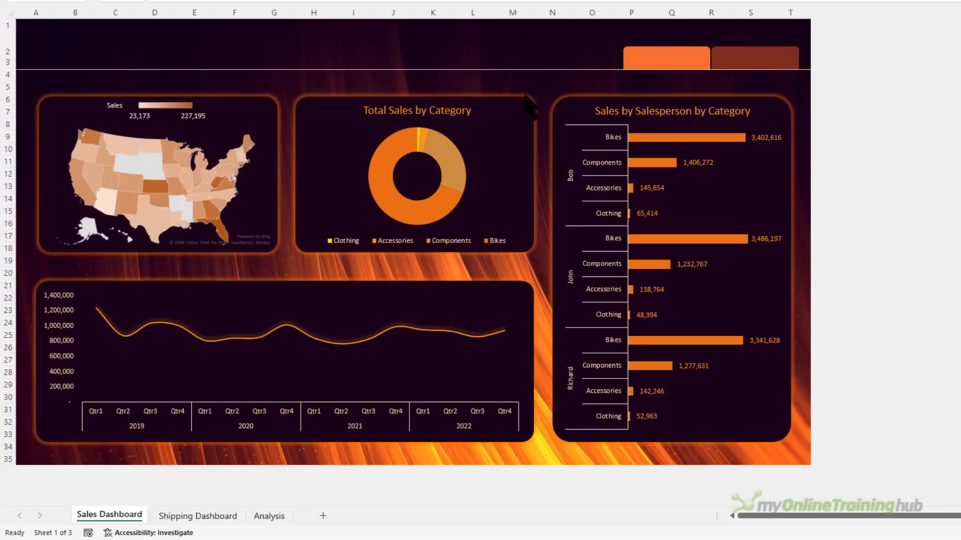
left_click(189, 515)
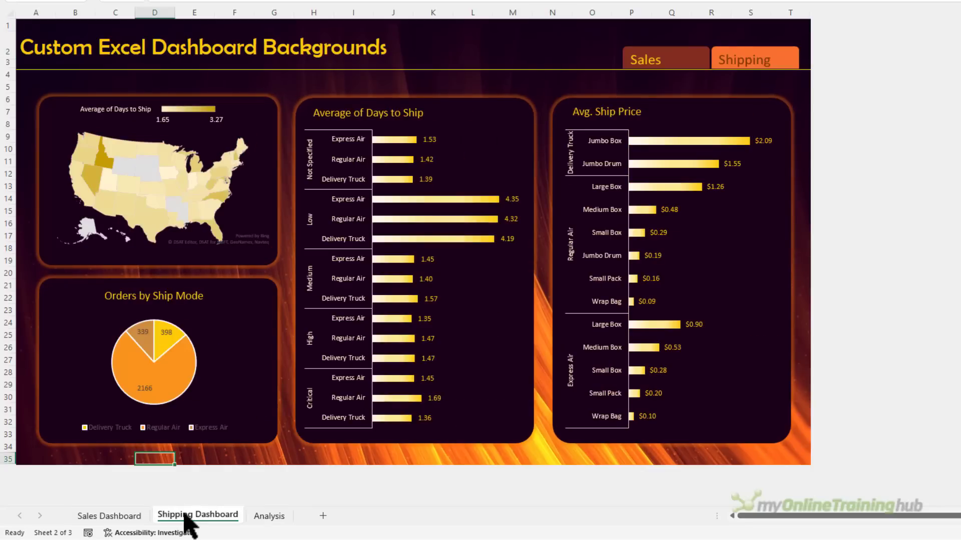
On the Sales Dashboard, draw a text box over the orange left tab reading 'Sales'
left_click(140, 517)
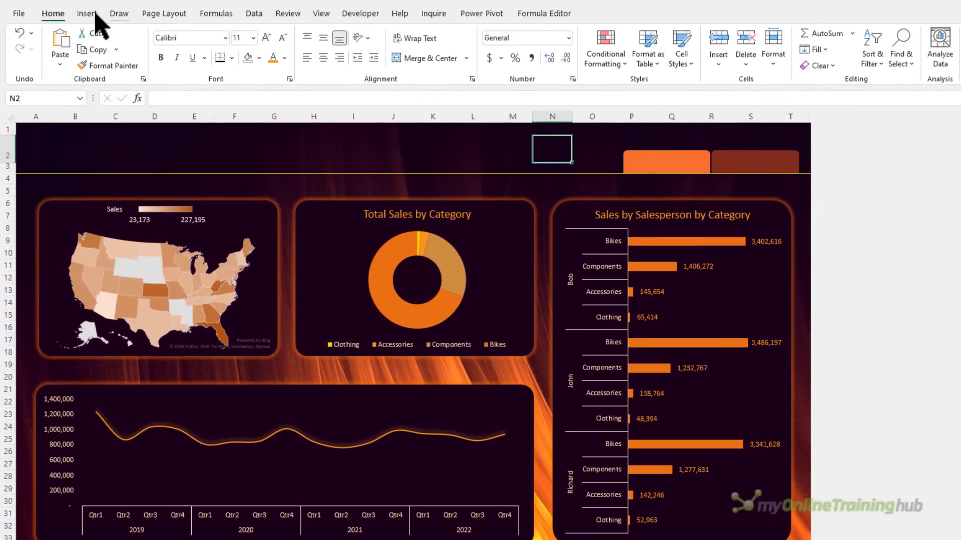
left_click(87, 14)
left_click(206, 34)
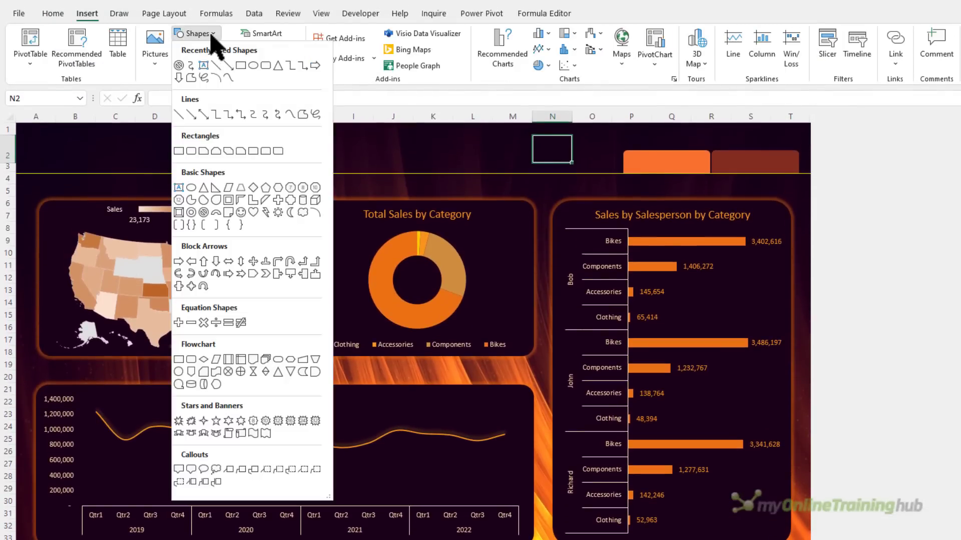
left_click(202, 67)
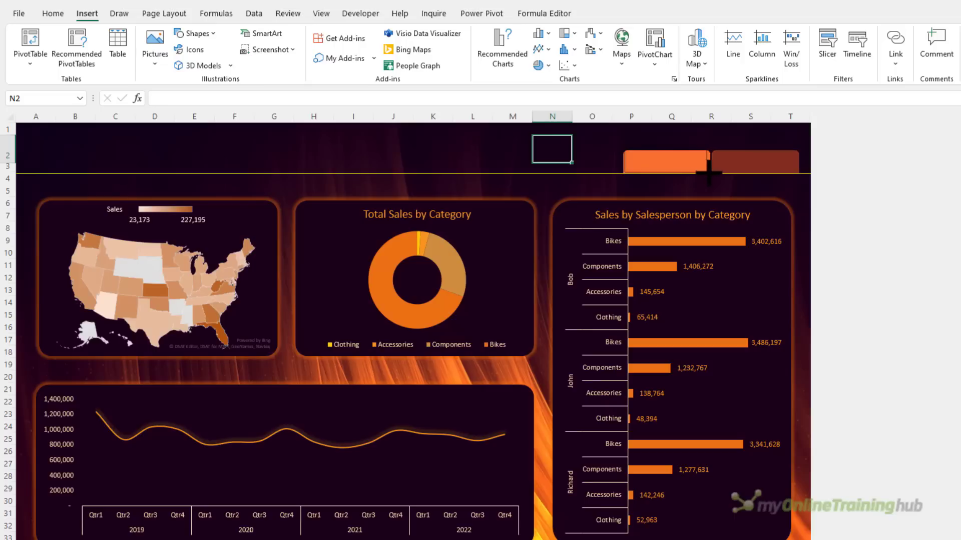
left_click_drag(624, 150, 709, 174)
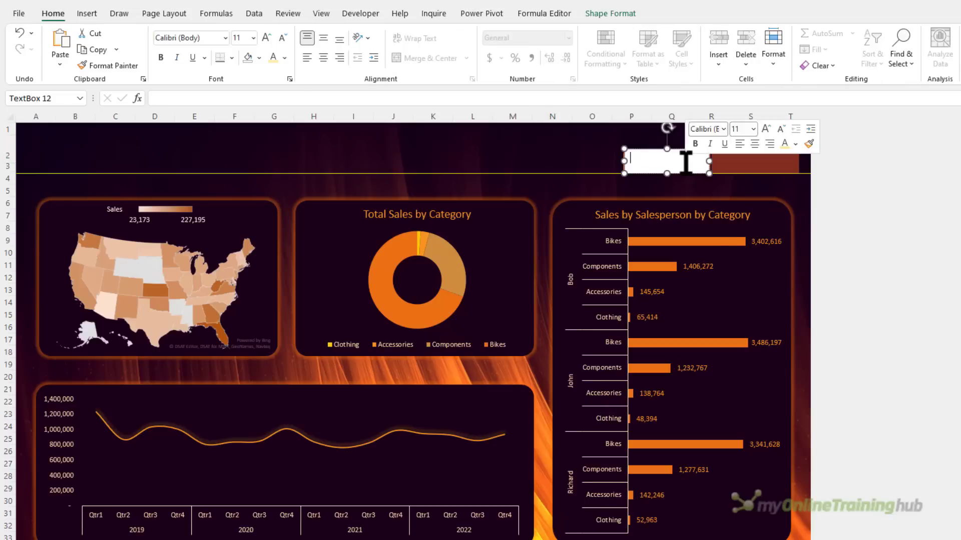
type("Sales")
Centre the Sales text both ways and make it orange-gold at size 18
key("ctrl+a")
left_click(323, 38)
left_click(323, 58)
left_click(278, 57)
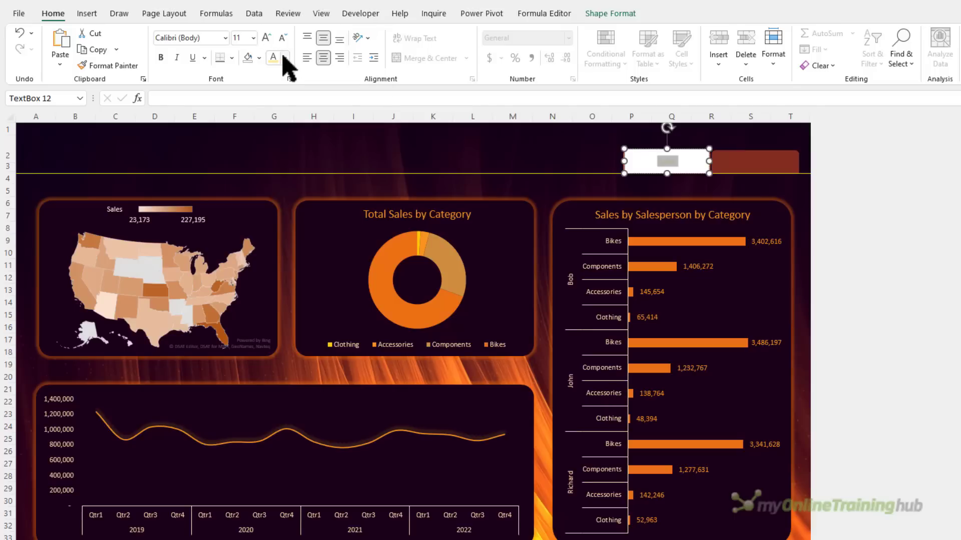
left_click(284, 58)
left_click(314, 109)
left_click(266, 37)
left_click(266, 37)
left_click(266, 38)
left_click(265, 38)
left_click(266, 38)
left_click(281, 38)
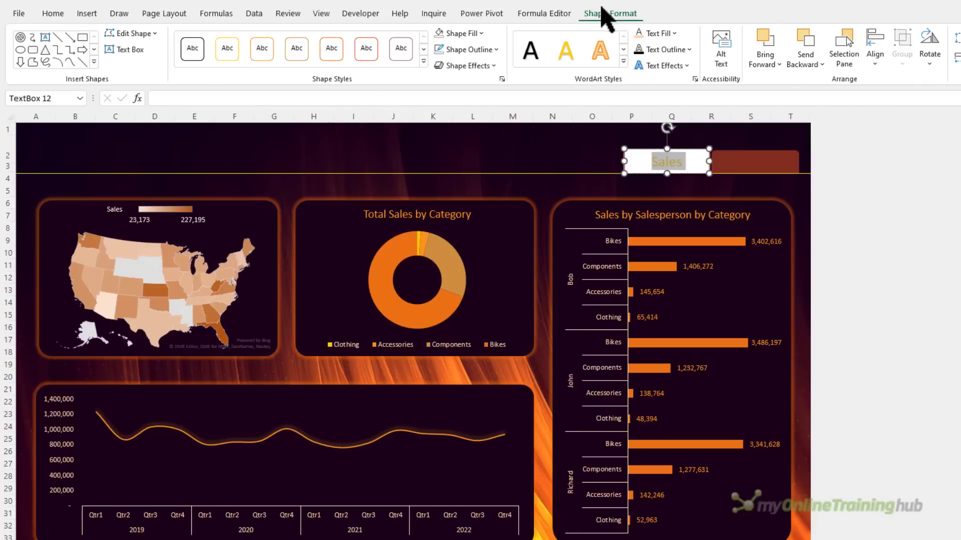
Fill the Sales box orange with no outline and copy it onto the right tab
left_click(481, 33)
left_click(483, 147)
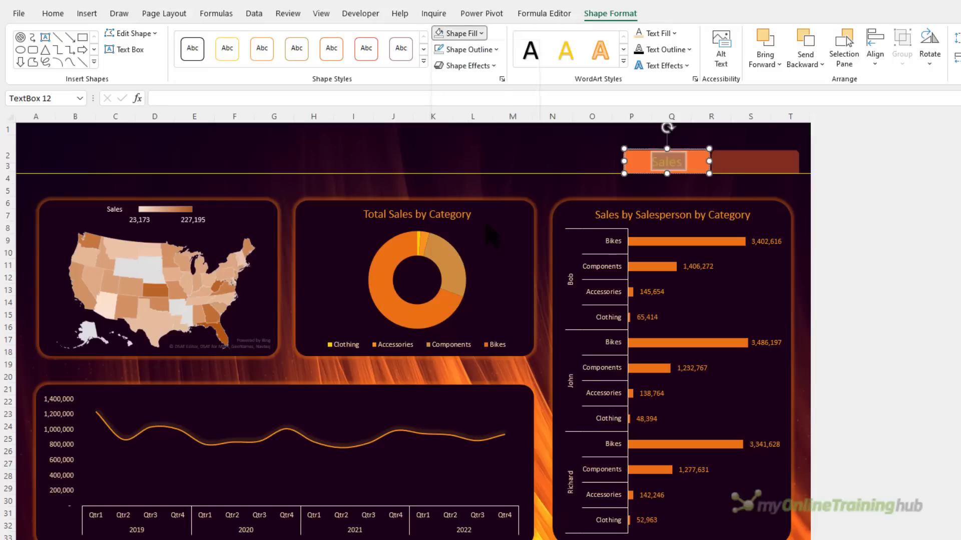
left_click(496, 49)
left_click(467, 243)
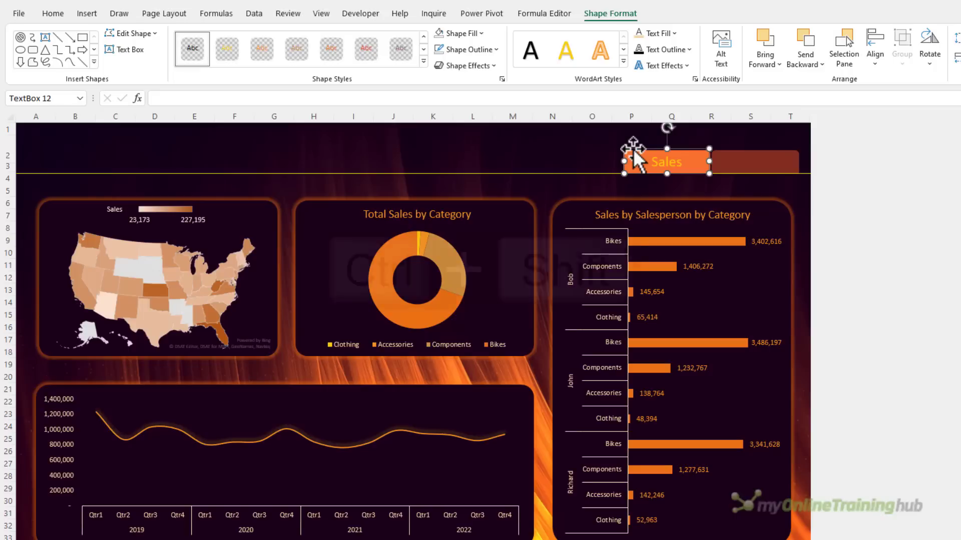
left_click_drag(634, 152, 723, 150)
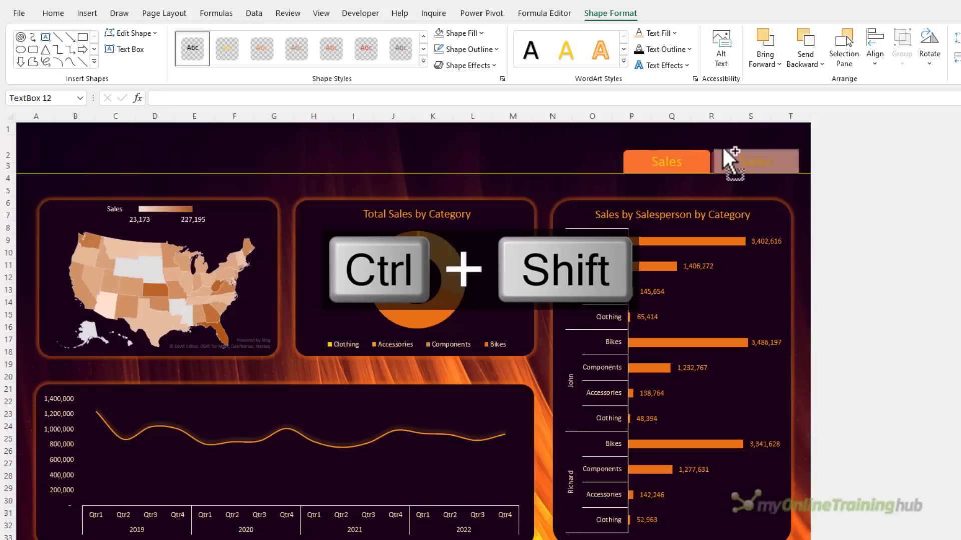
Change the copied box's text from Sales to 'Shipping'
double_click(736, 157)
type("Shipping")
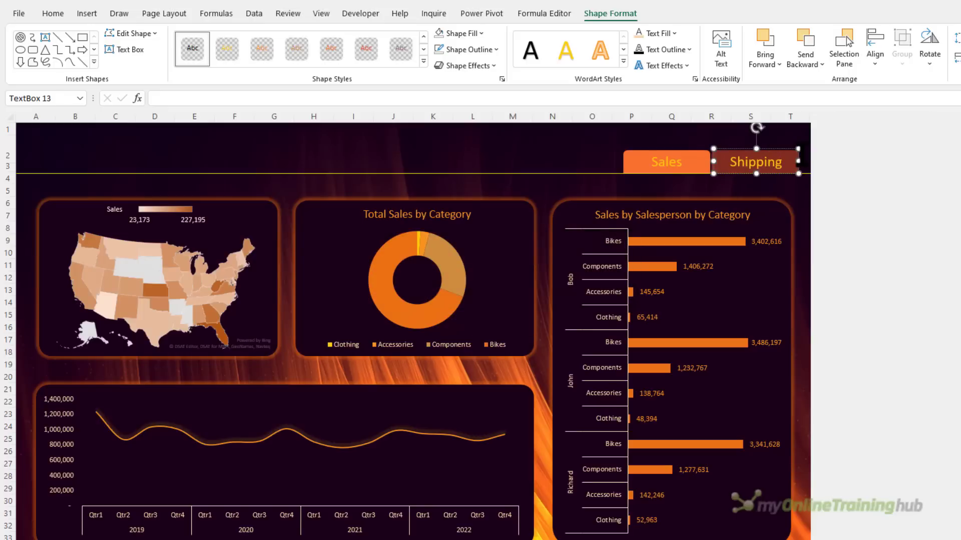
key("Escape")
Hyperlink the Shipping box to cell C12 on the Shipping Dashboard sheet
key("ctrl+k")
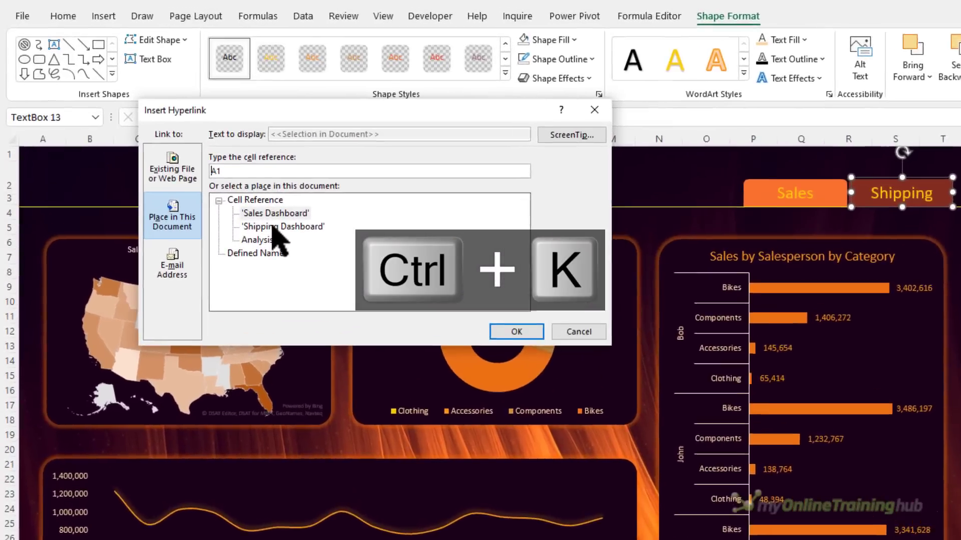
left_click(274, 228)
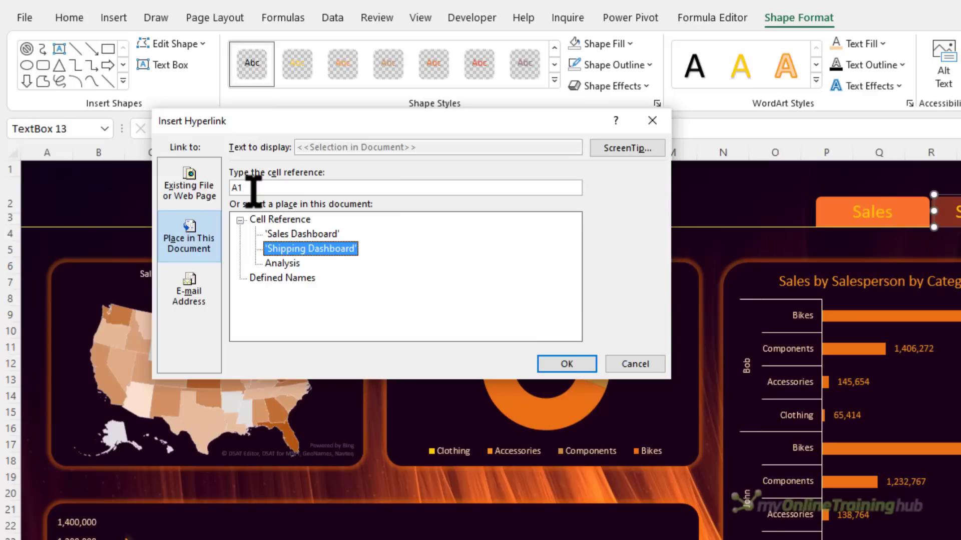
double_click(253, 189)
type("C12")
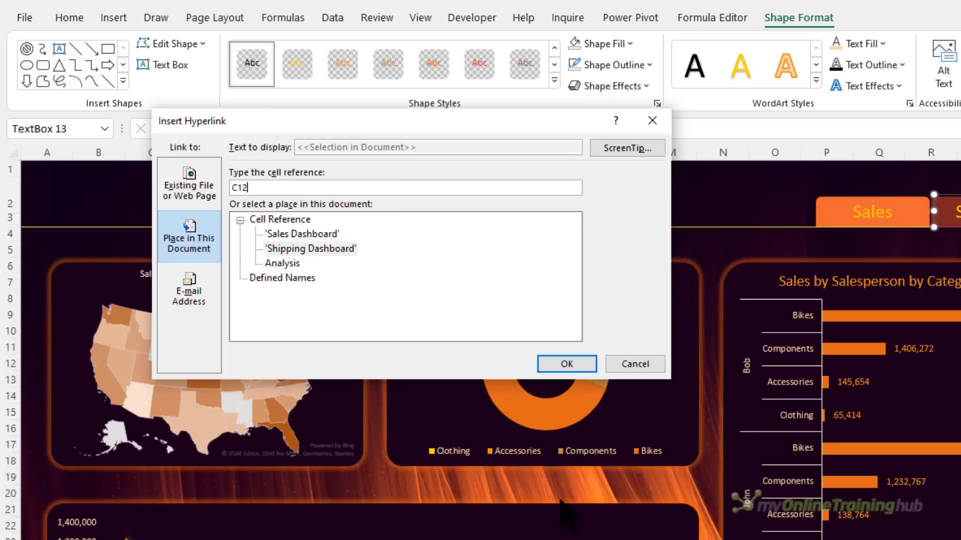
left_click_drag(439, 117, 652, 209)
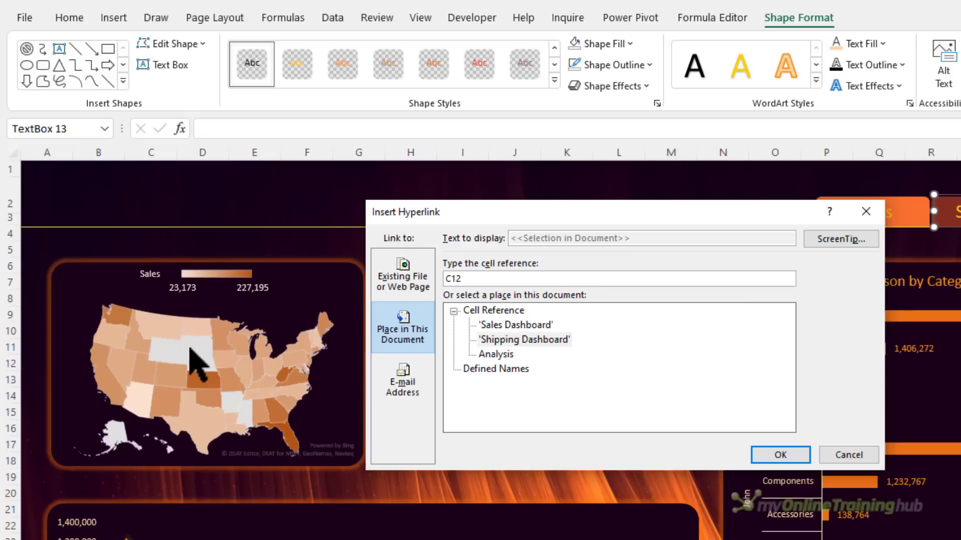
left_click_drag(719, 218, 534, 210)
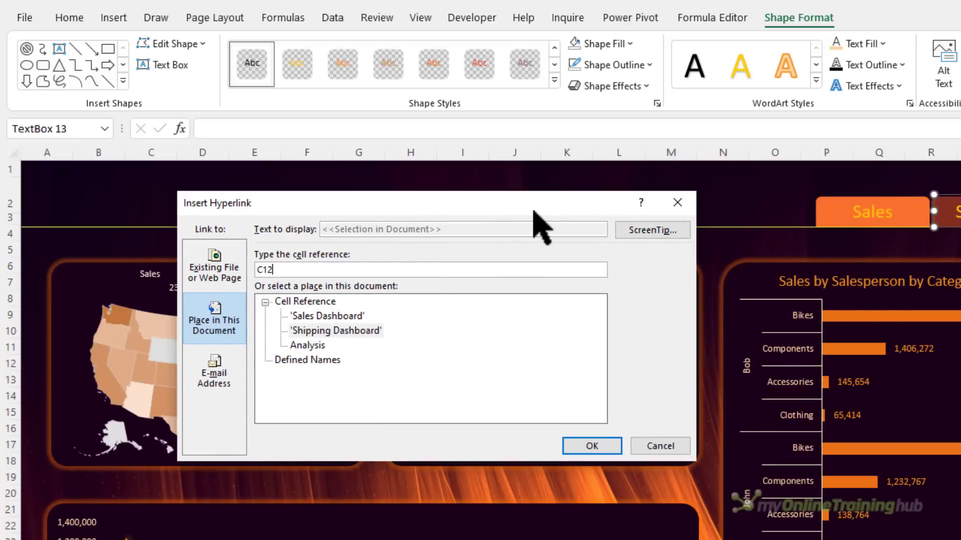
left_click(592, 446)
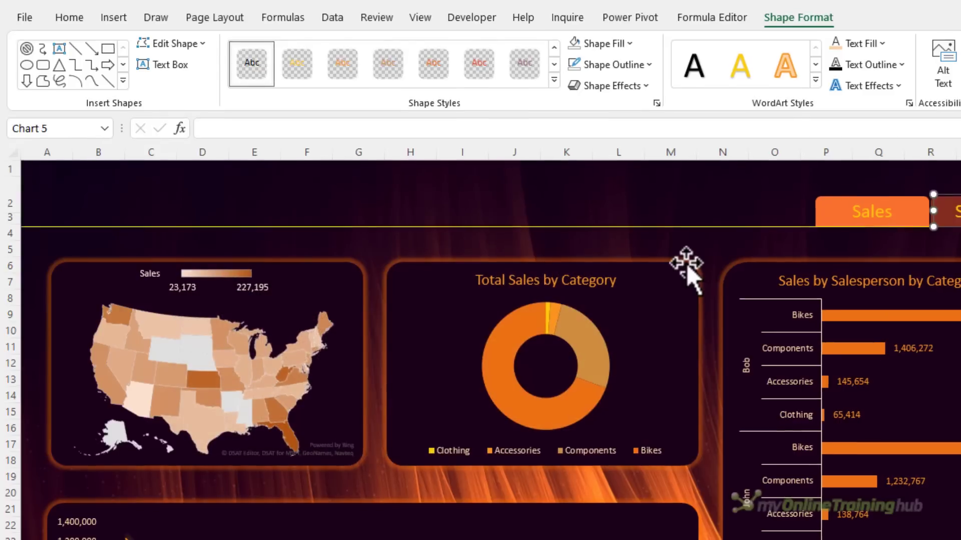
Test the Shipping and Sales tab links, ending on the Sales Dashboard
left_click(685, 264)
left_click(741, 231)
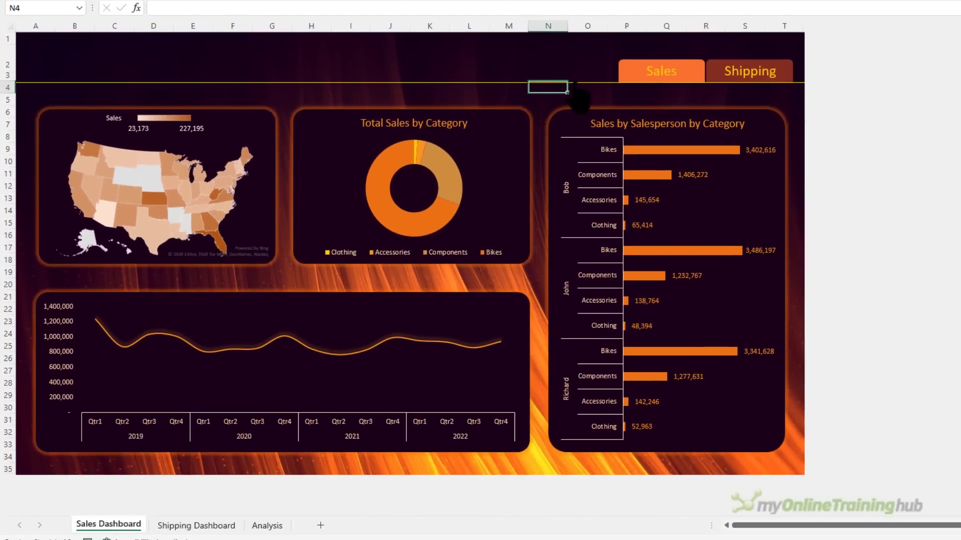
left_click(732, 71)
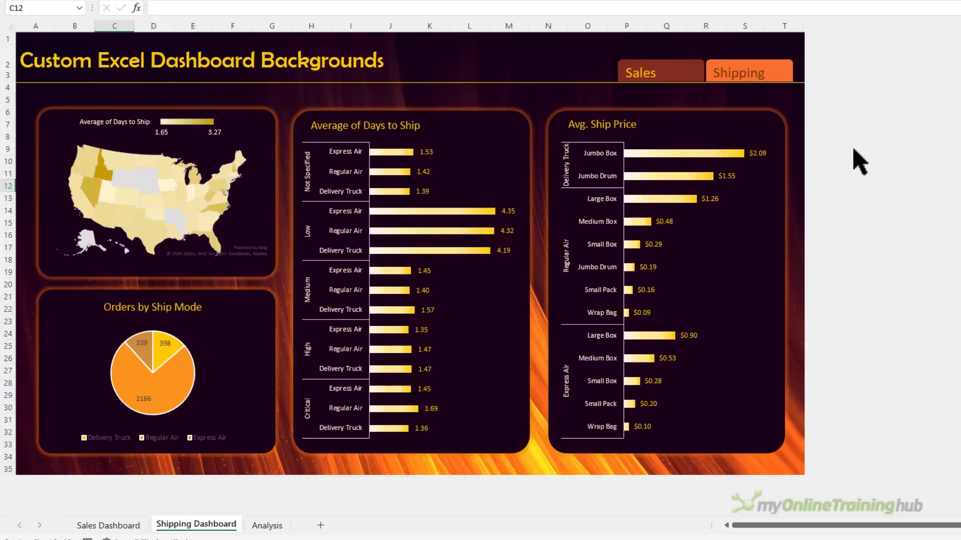
left_click(683, 73)
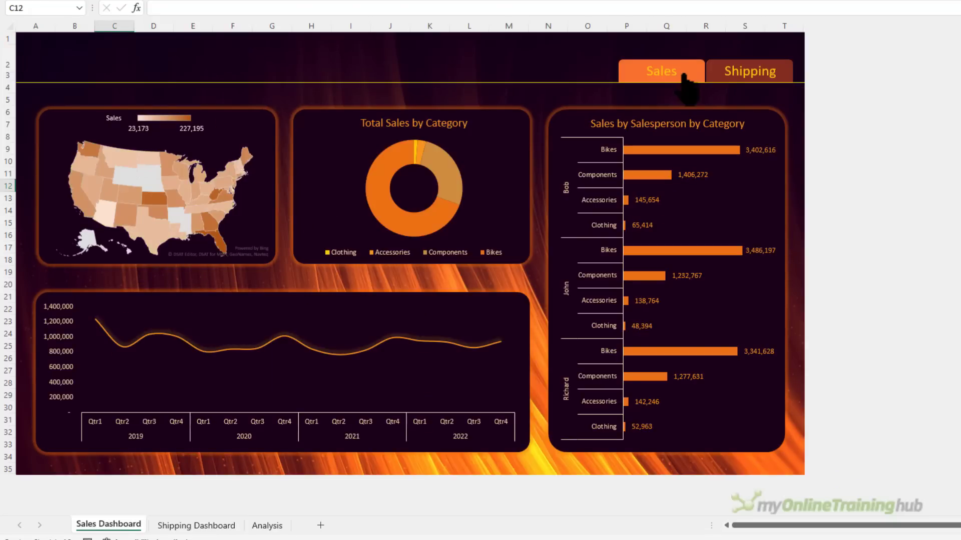
left_click(722, 70)
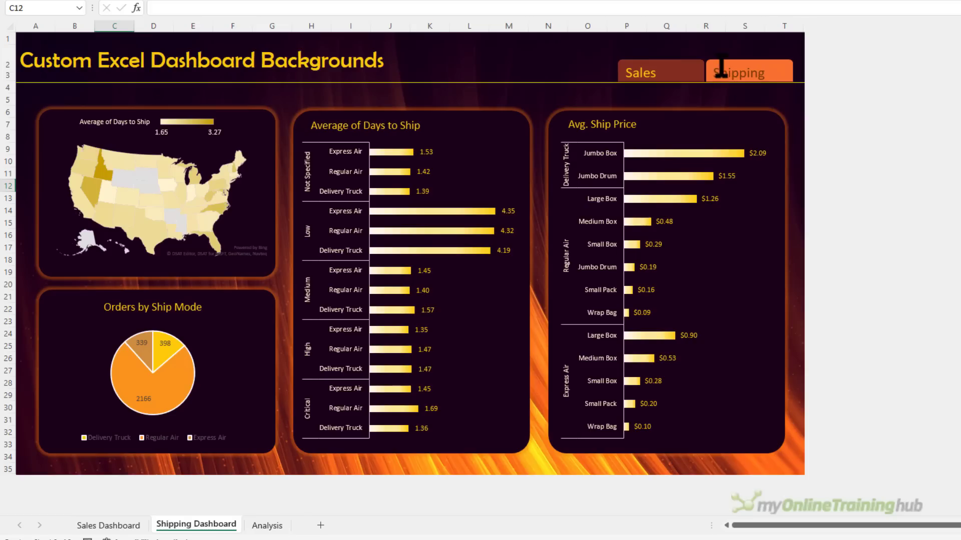
left_click(692, 76)
Recolour the Shipping button label with a light theme font colour
left_click(708, 70, "ctrl")
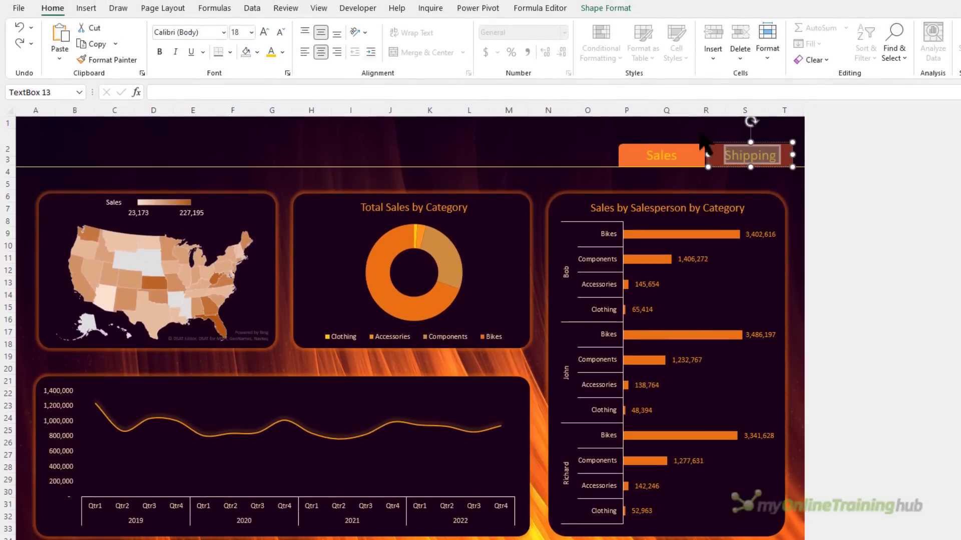
left_click(282, 52)
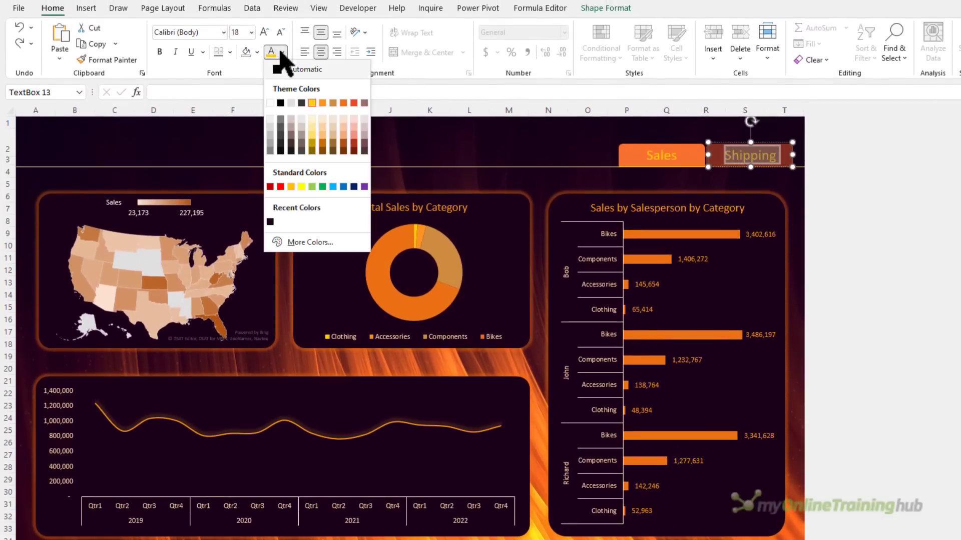
left_click(314, 120)
left_click(472, 150)
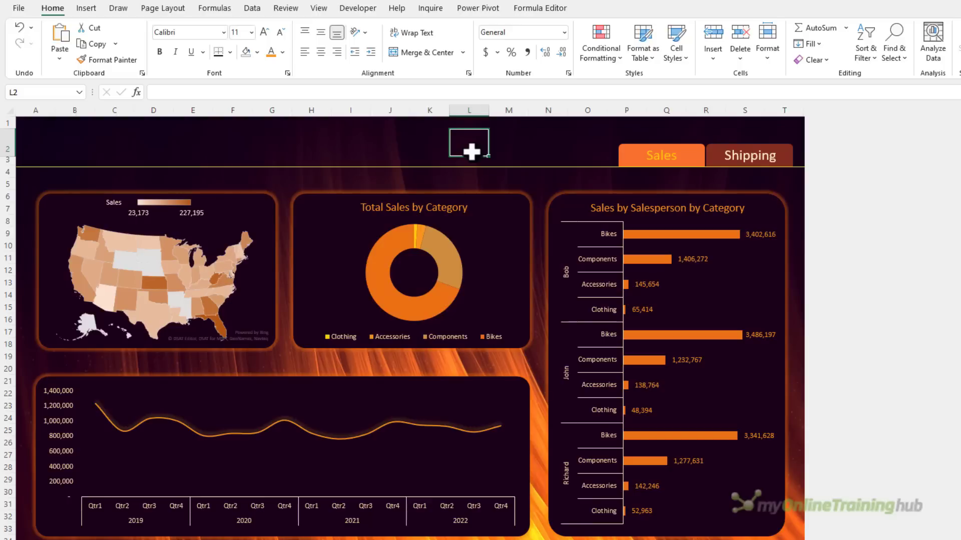
Enter the title 'Custom Excel Dashboard Backgrounds' in cell A2, then show the Shapes gallery
left_click(37, 144)
type("Custom")
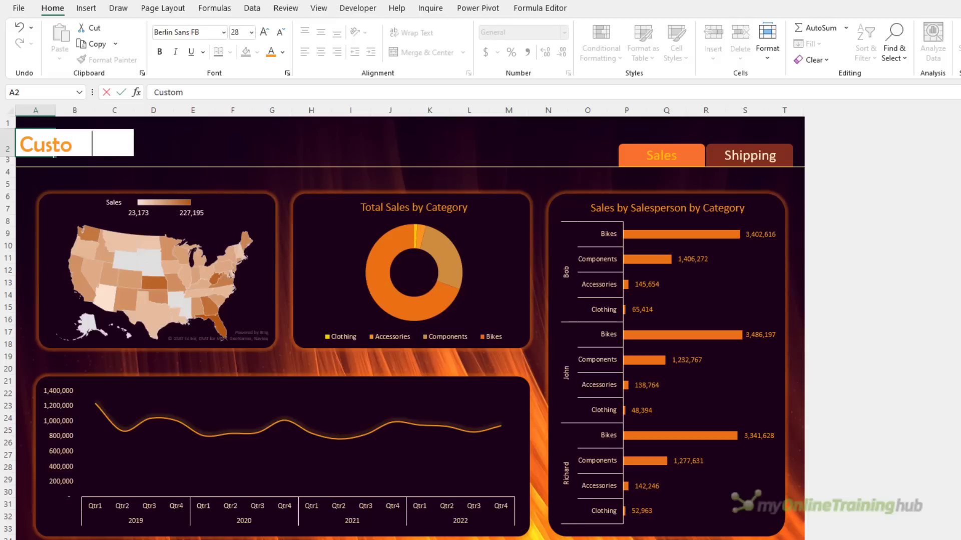
type(" Excel Dashboard Backgrounds")
key("Return")
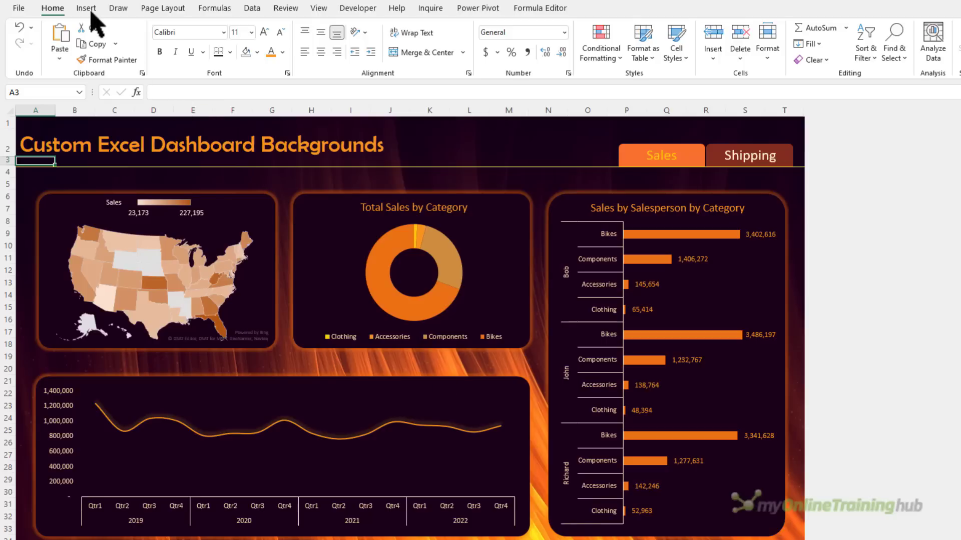
left_click(89, 10)
left_click(196, 28)
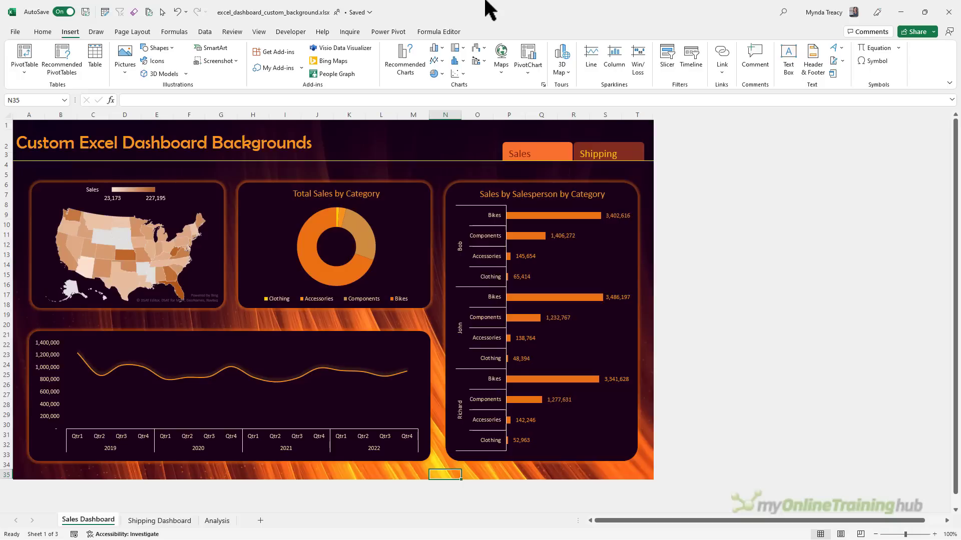
Add a blank Sheet3 and pick the Rectangle shape for drawing
left_click(260, 521)
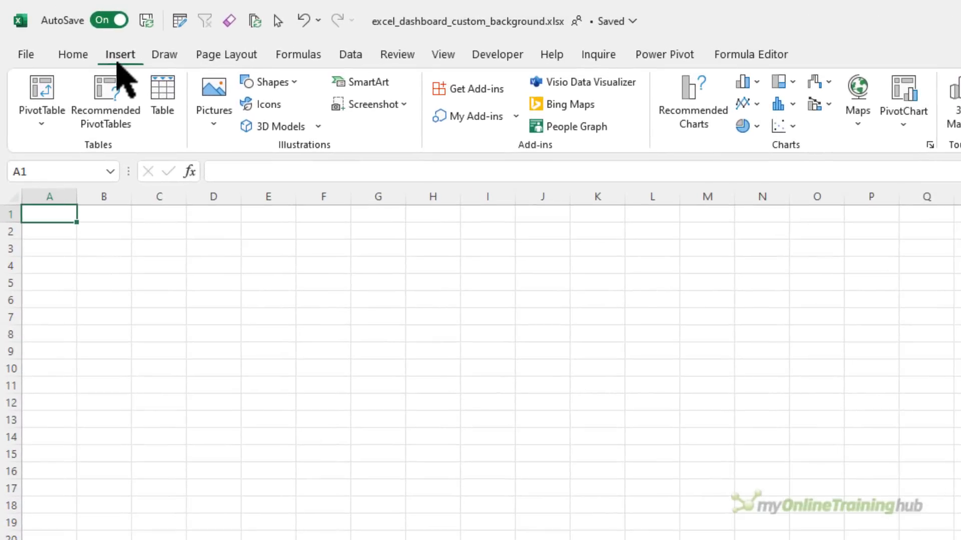
left_click(212, 126)
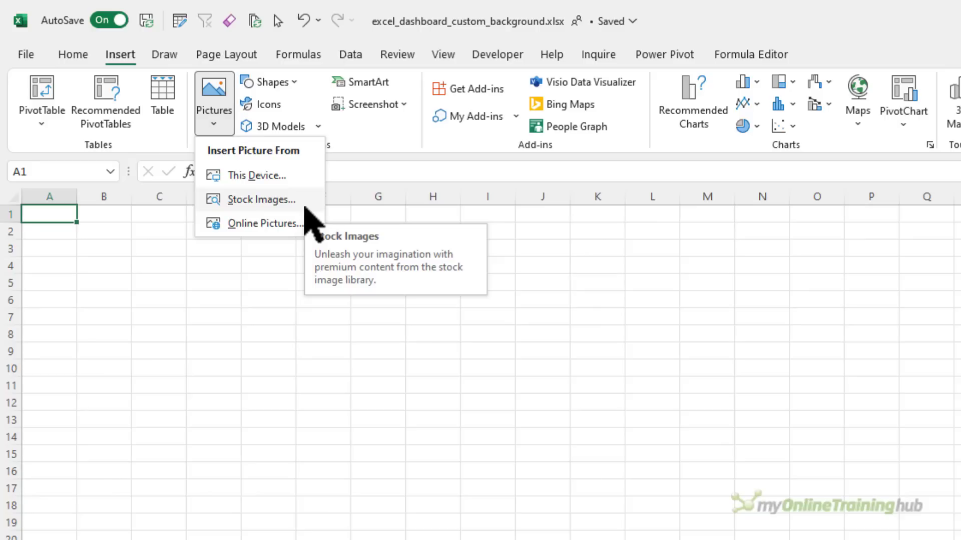
left_click(288, 83)
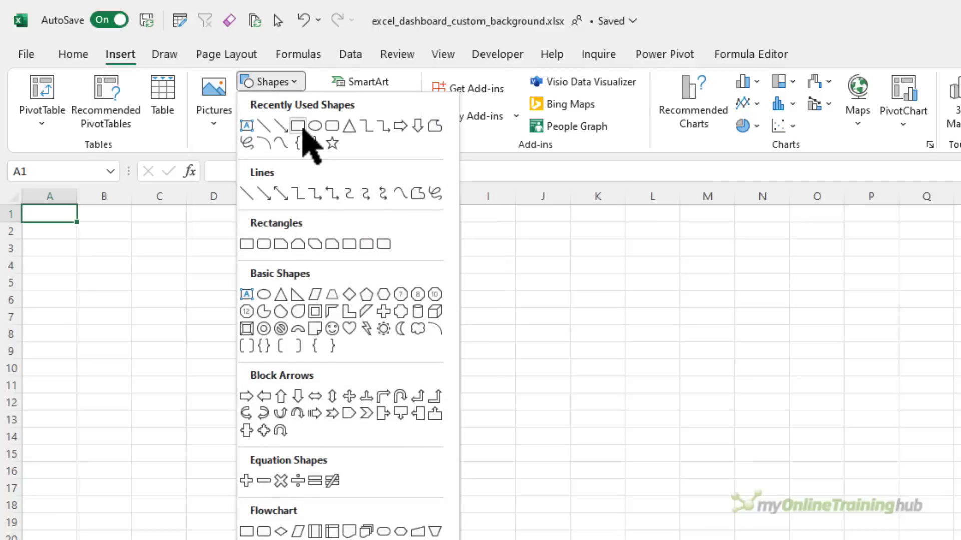
left_click(298, 126)
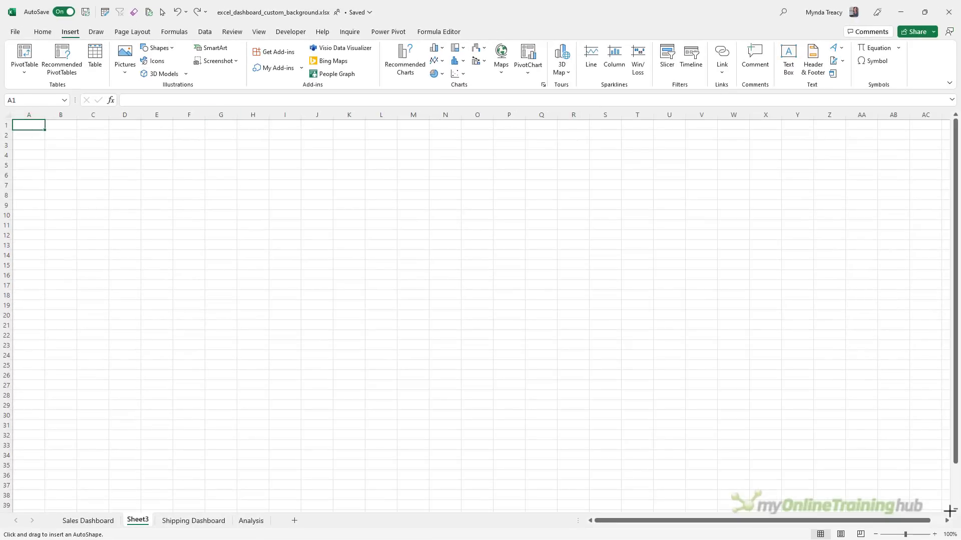
Draw a sheet-wide yellow rectangle and a red-styled rounded rectangle on its left
mouse_move(949, 511)
left_mouse_down()
mouse_move(388, 250)
mouse_move(2, 108)
mouse_move(13, 118)
left_mouse_up()
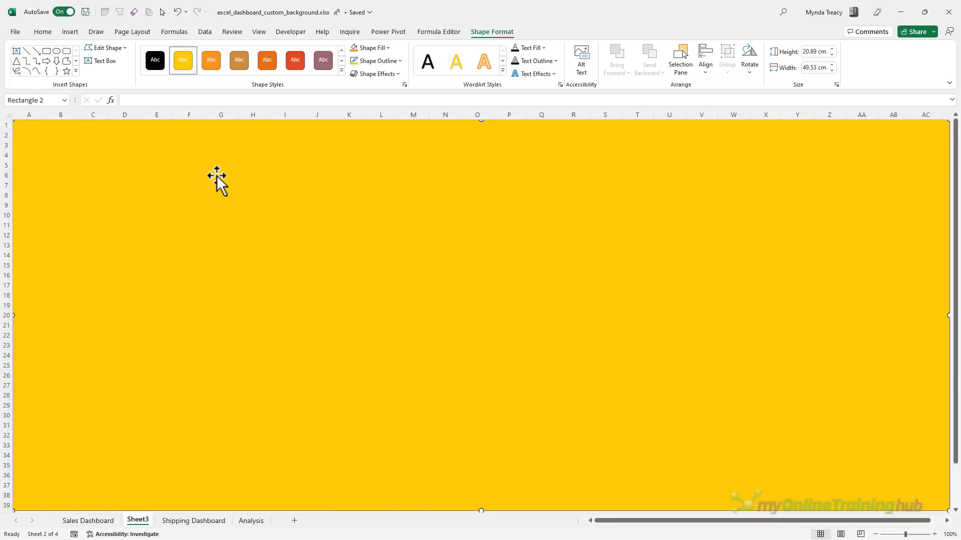
left_click(69, 32)
left_click(164, 47)
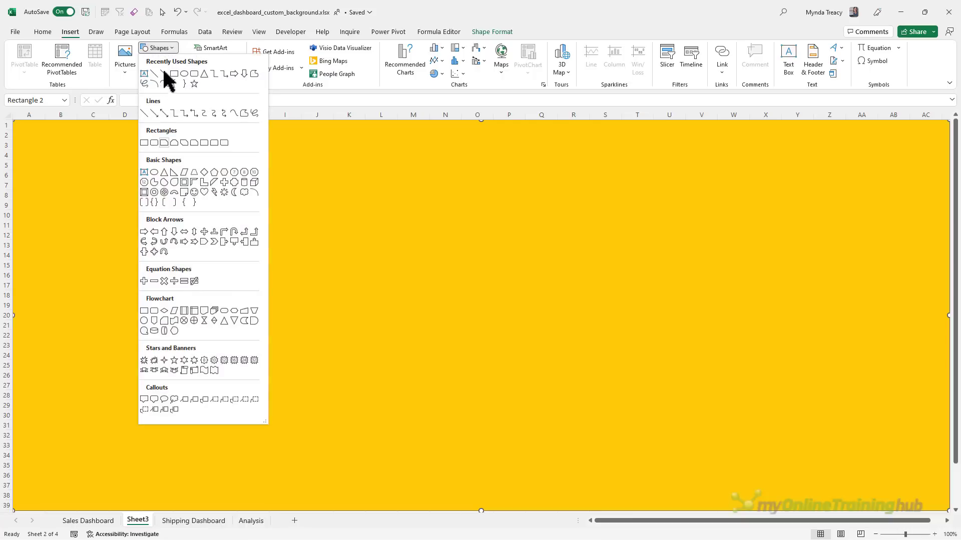
left_click(155, 143)
left_click_drag(40, 228, 268, 350)
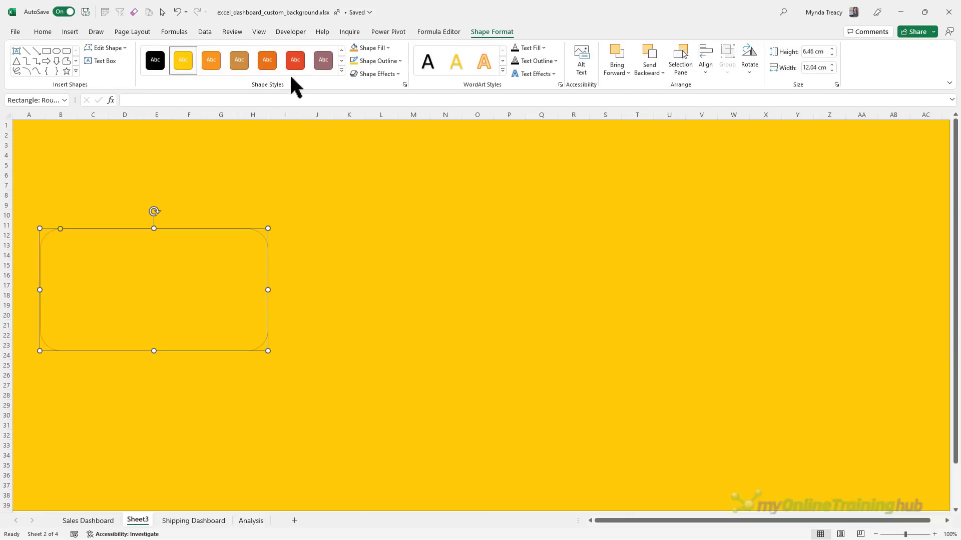
left_click(291, 66)
Copy the rounded rectangle into a two-by-two grid, then select the background rectangle
left_click_drag(167, 286, 166, 415)
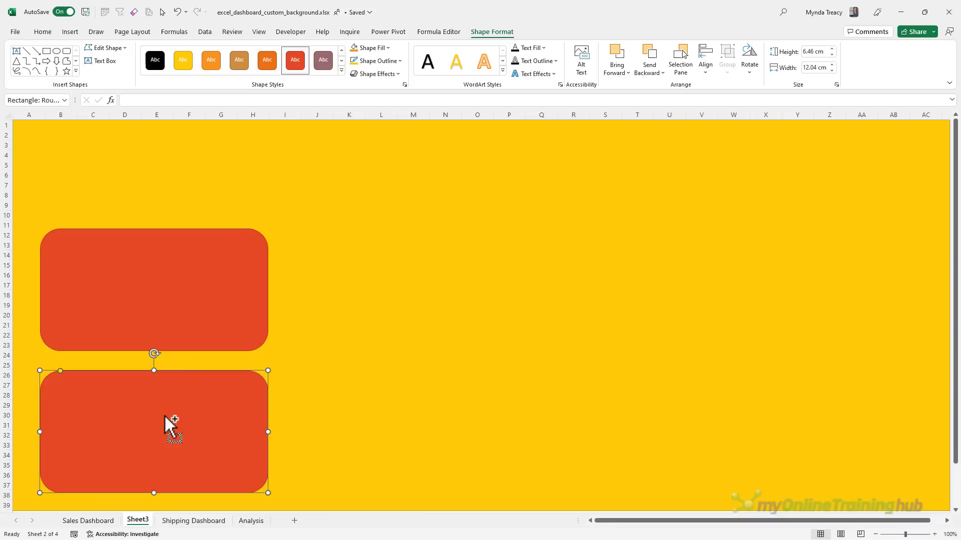
left_click(236, 304, "ctrl")
left_click_drag(259, 386, 513, 386)
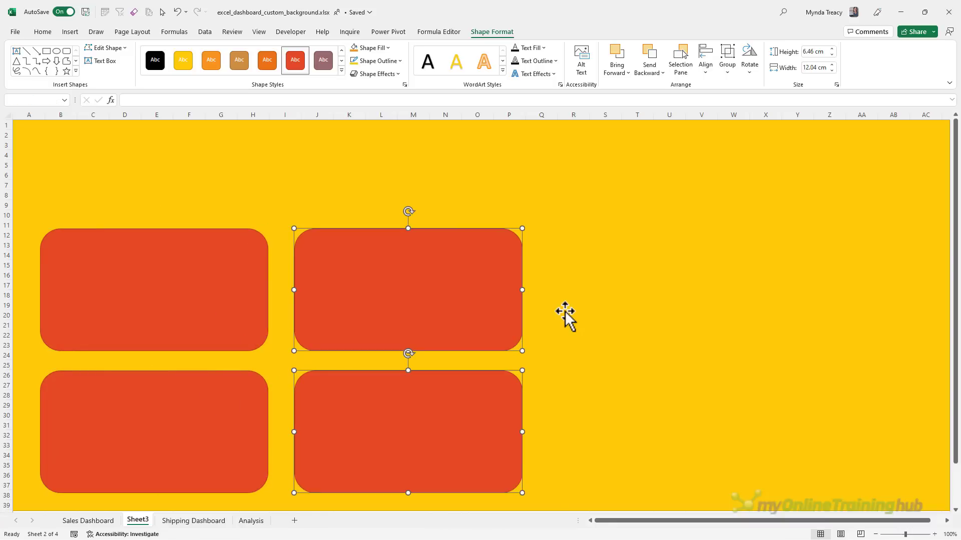
left_click(597, 278)
left_click(500, 280)
left_click(555, 212)
Give the background rectangle a linear 90° brown-to-pale-yellow gradient fill
key("ctrl+1")
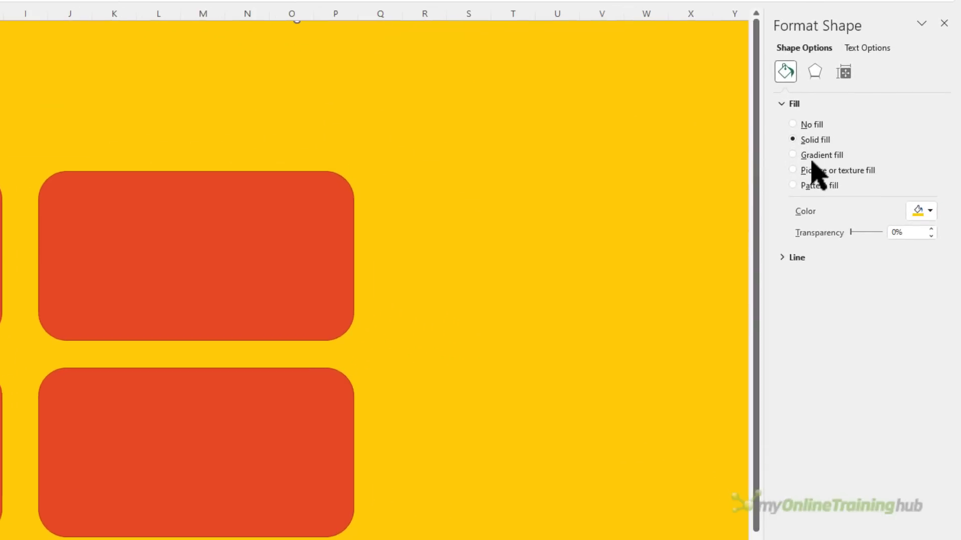
left_click(861, 217)
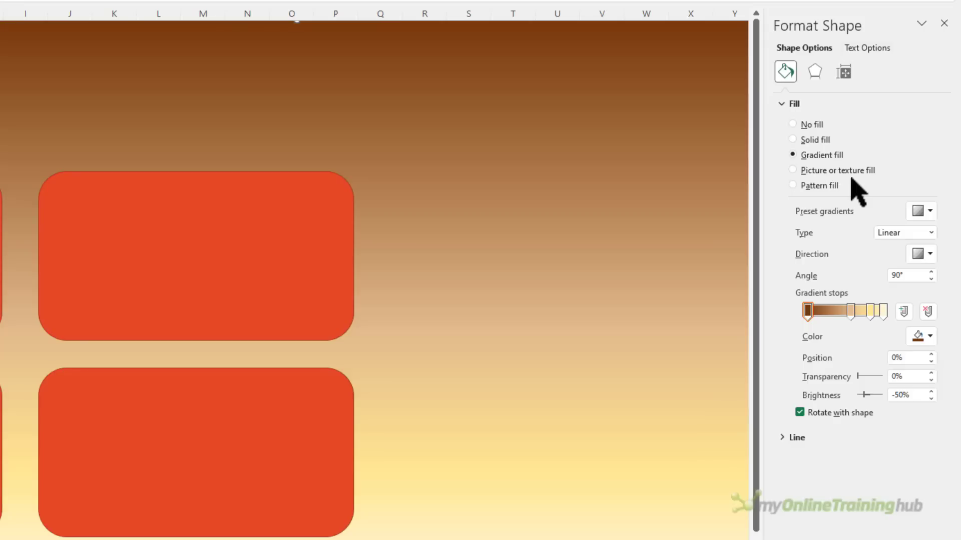
left_click(943, 24)
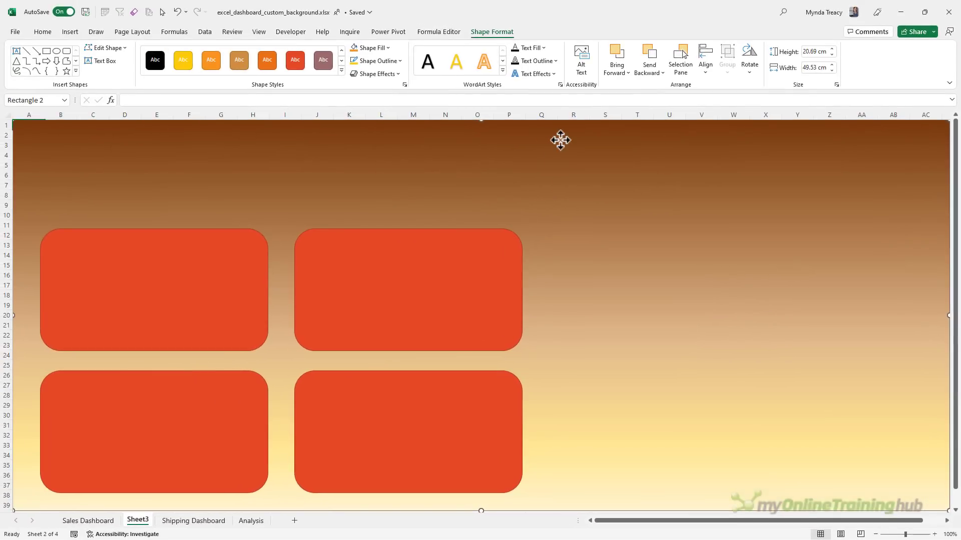
key("Escape")
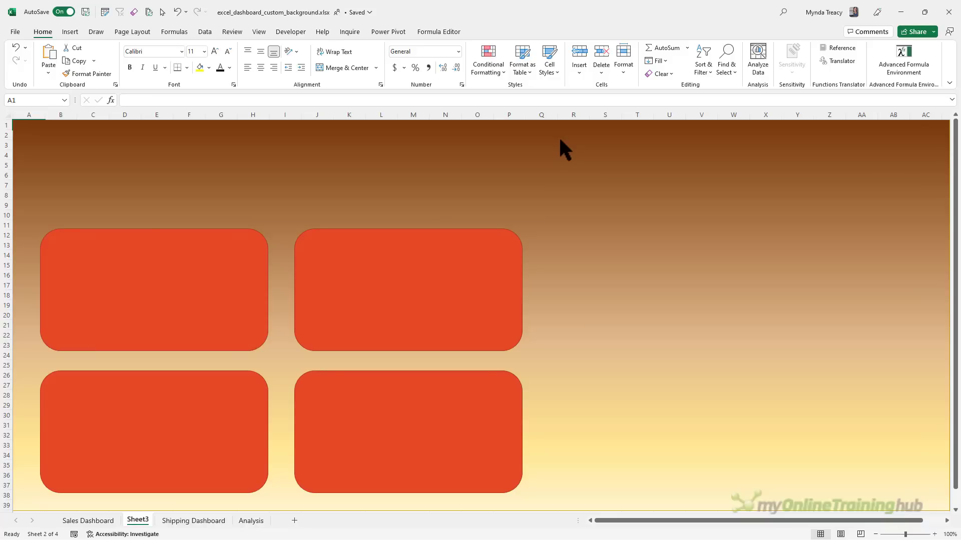
Snip the gradient background and its four red panels with Win+Shift+S
key("super+shift+s")
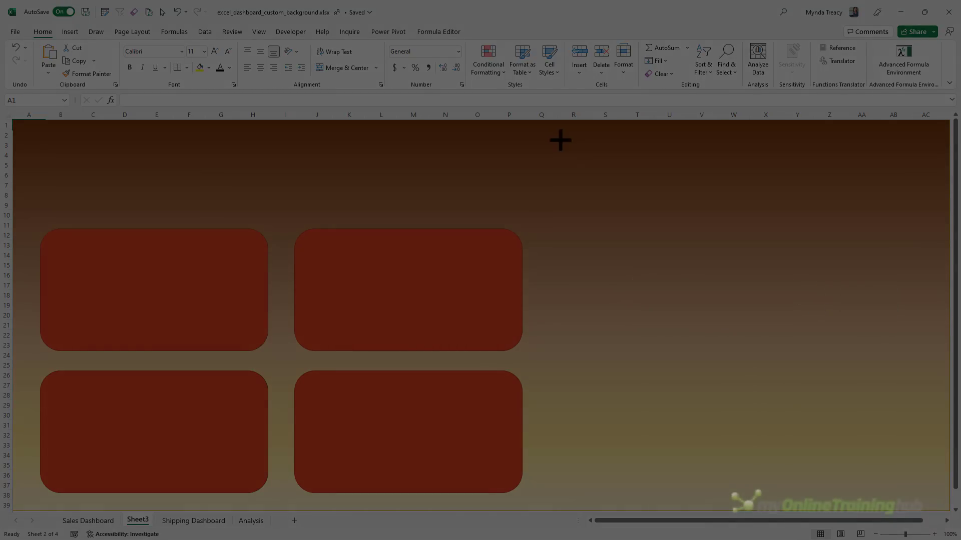
left_click_drag(947, 509, 15, 122)
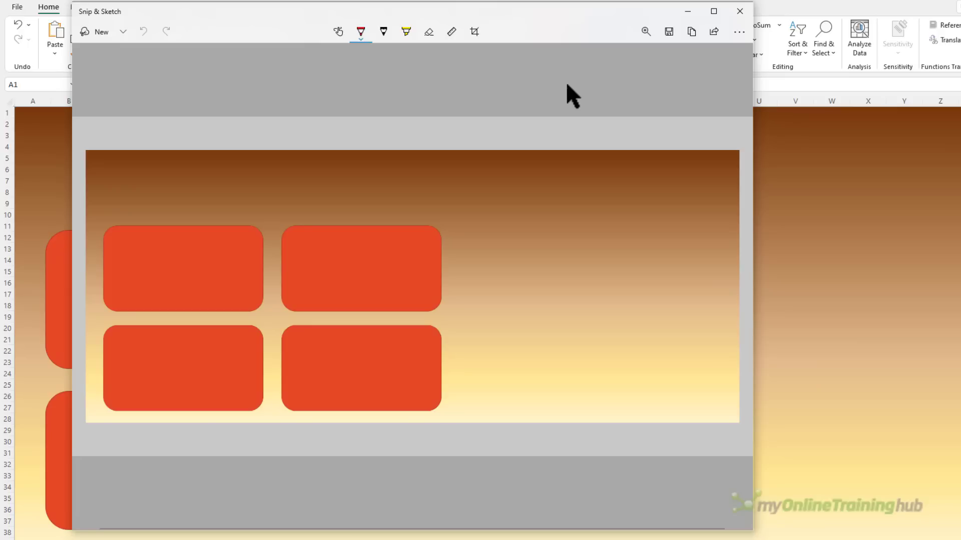
Dismiss the snip's Save As dialog, close Snip & Sketch, and return to Excel's Page Layout ribbon
left_click(669, 31)
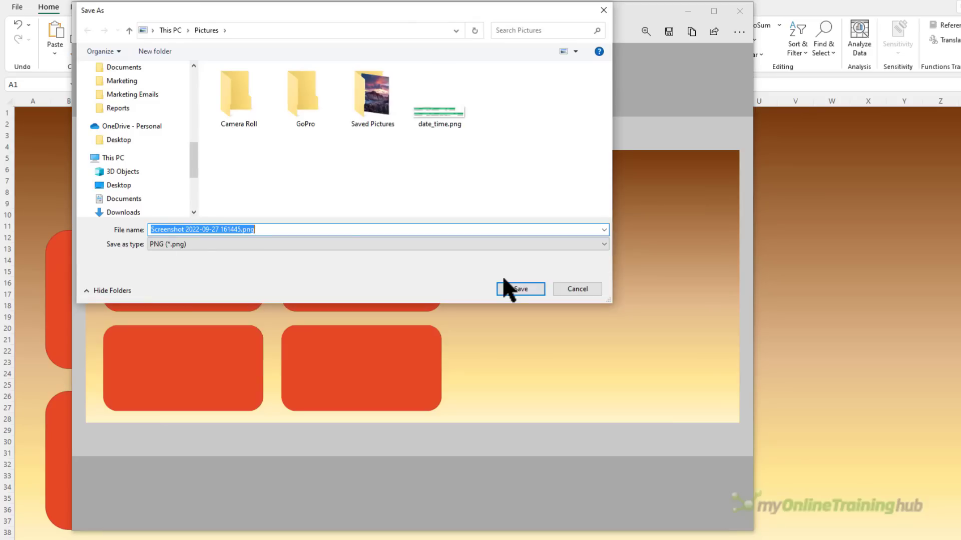
left_click(578, 291)
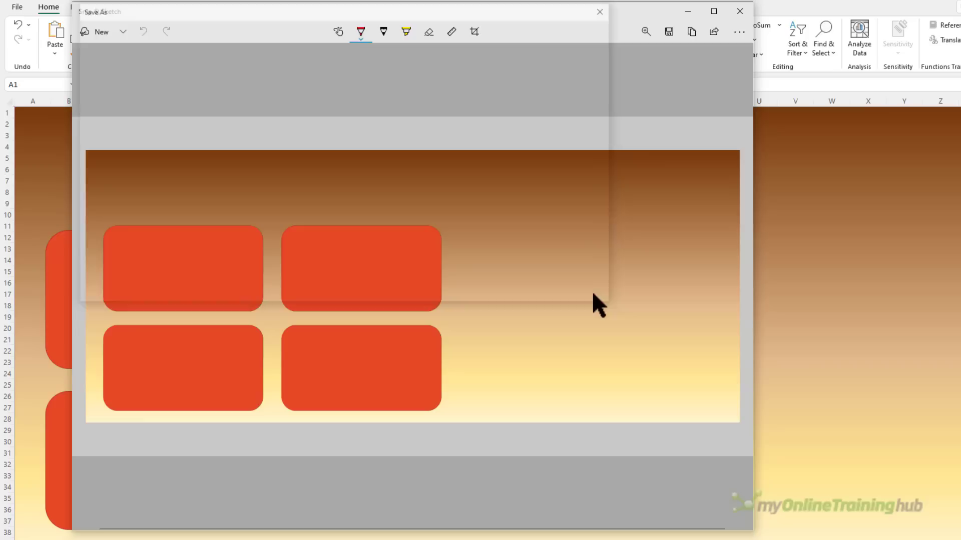
left_click(741, 12)
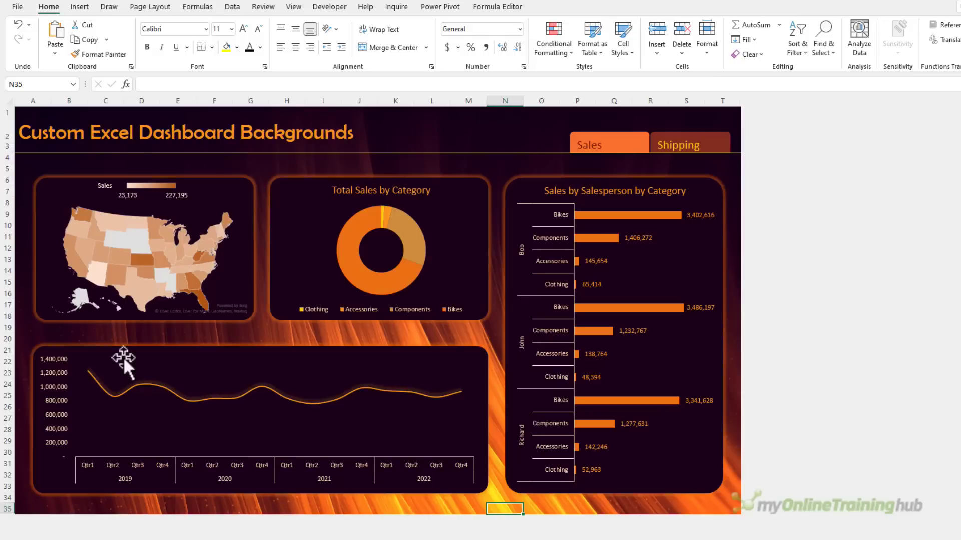
left_click(148, 7)
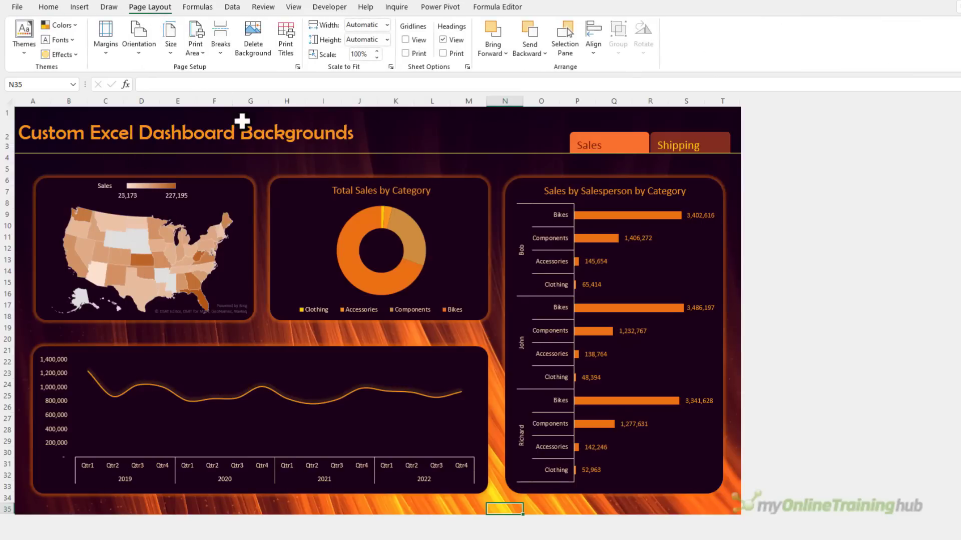